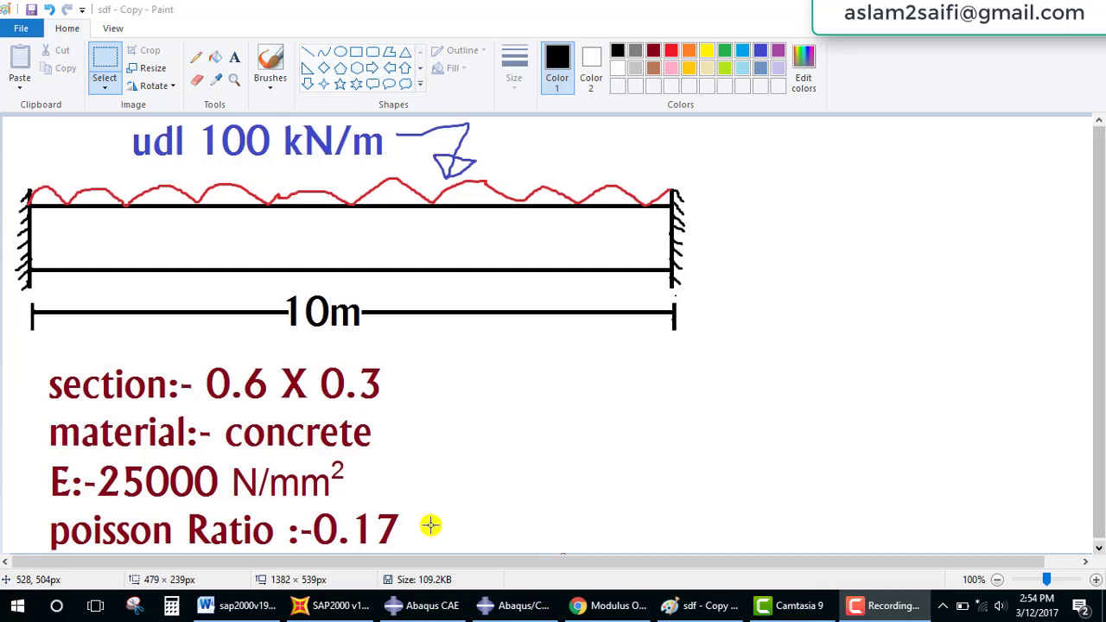
# Switch from the Paint beam diagram to the Abaqus/CAE window
pyautogui.click(515, 609)
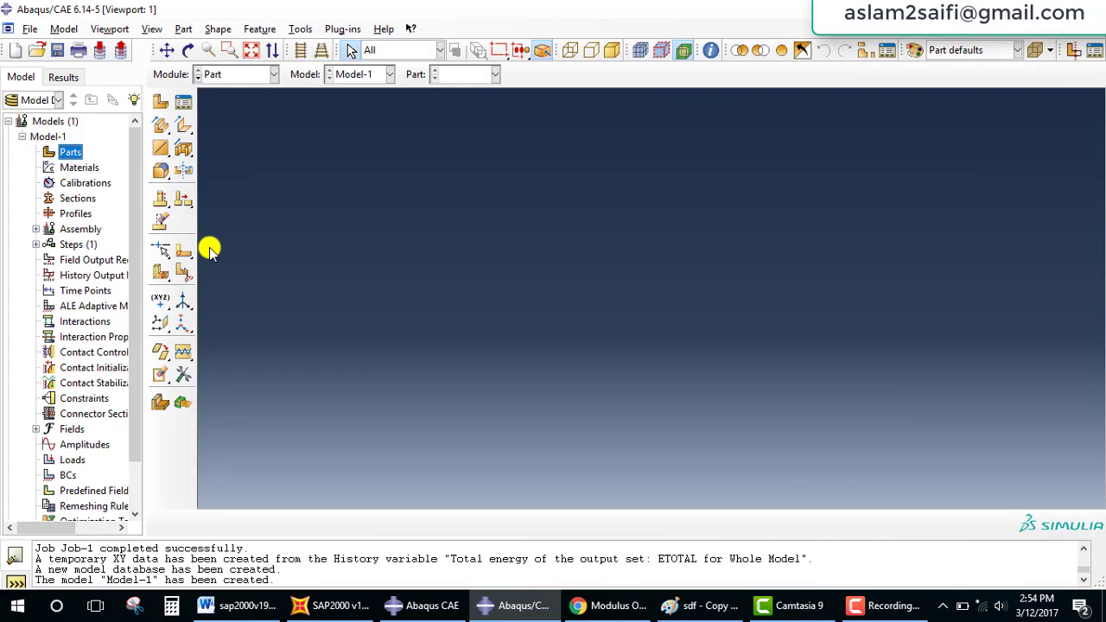
# Create a part named 'beam' as a 3D deformable solid extrusion and enter its sketcher
pyautogui.click(68, 155)
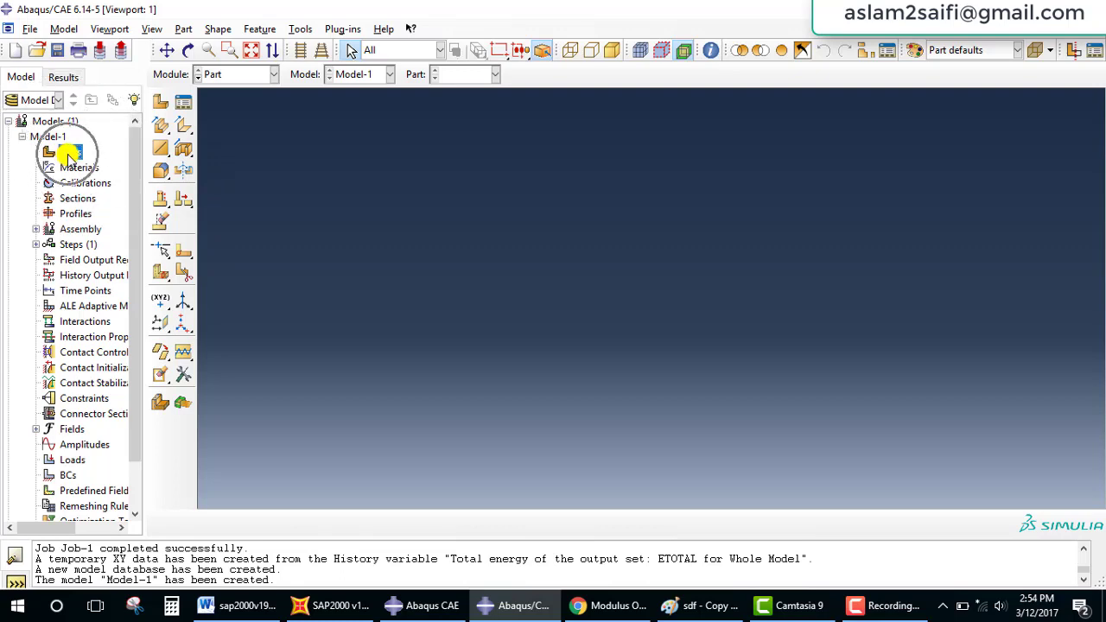
pyautogui.doubleClick(68, 154)
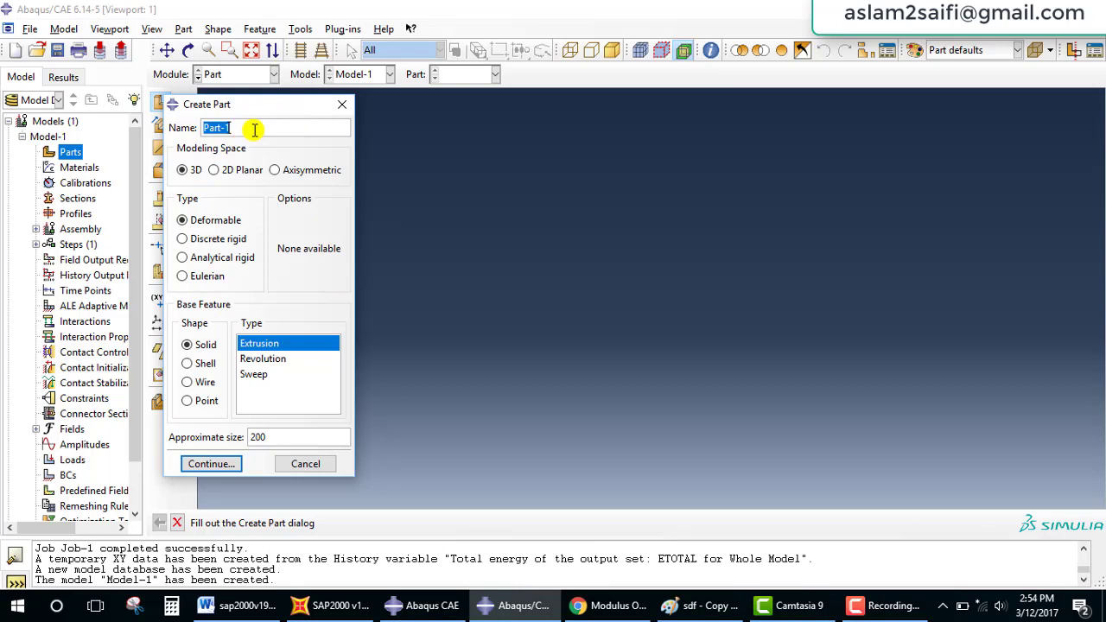
pyautogui.write('beam')
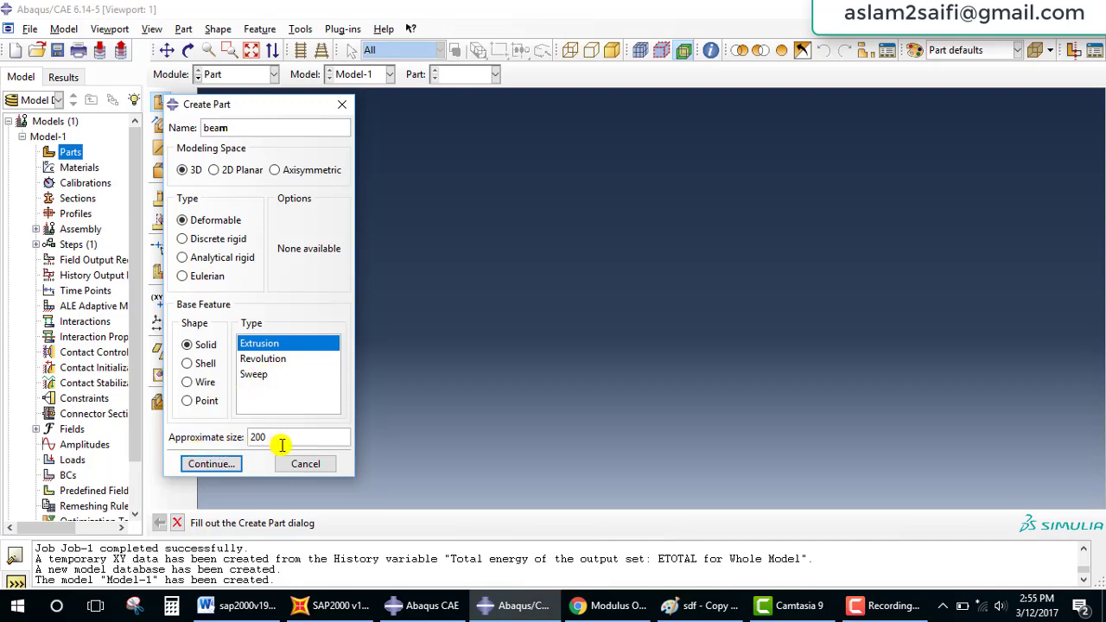
pyautogui.click(212, 464)
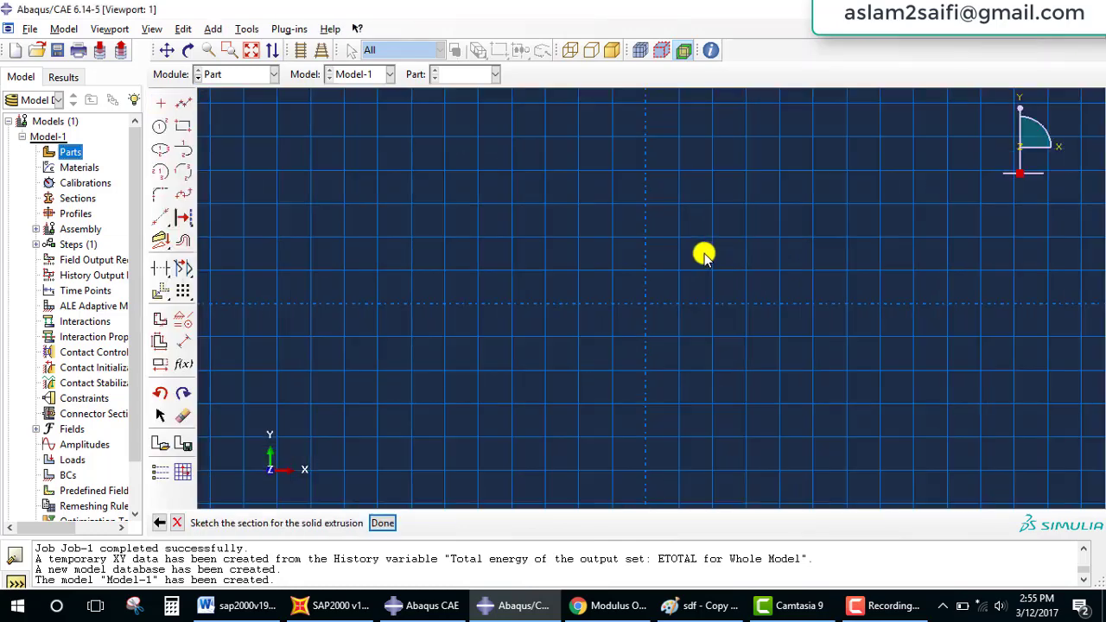
# Attempt a flat rectangle from the origin along the axis, dismiss the error, and abandon the sketch
pyautogui.scroll(-1, 695, 288)
pyautogui.scroll(-1, 695, 287)
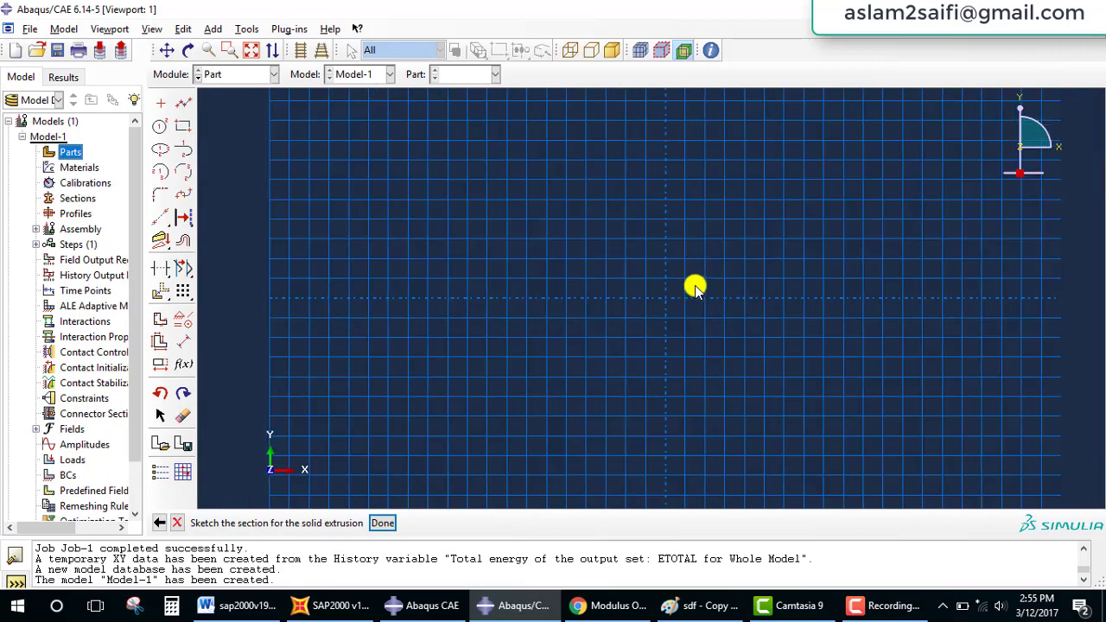
pyautogui.scroll(-1, 696, 287)
pyautogui.scroll(-1, 695, 288)
pyautogui.scroll(4, 696, 288)
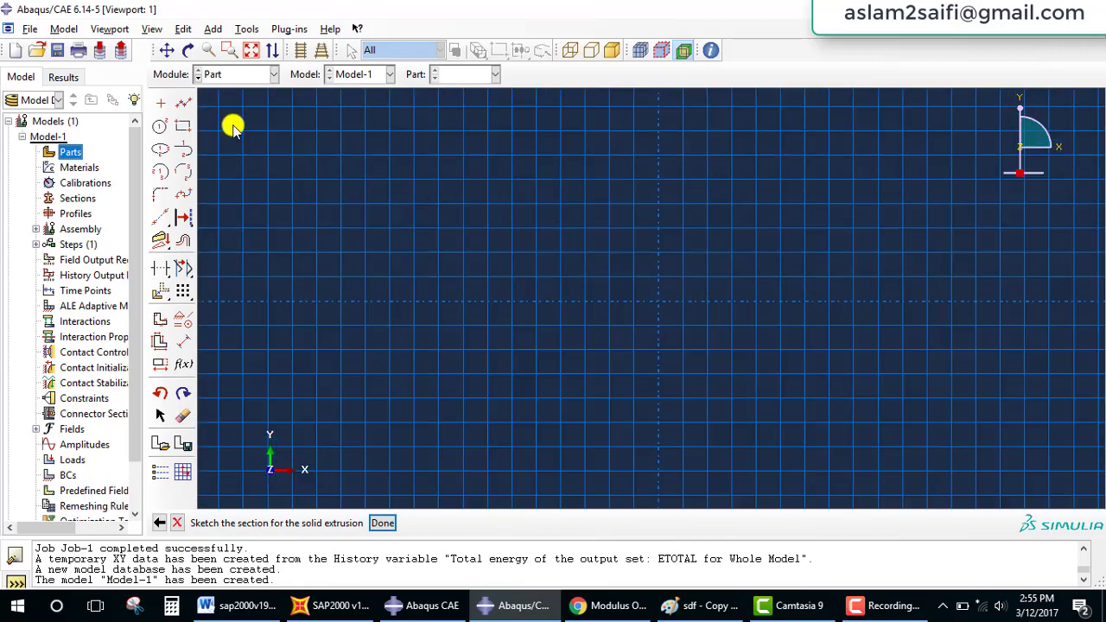
pyautogui.click(187, 130)
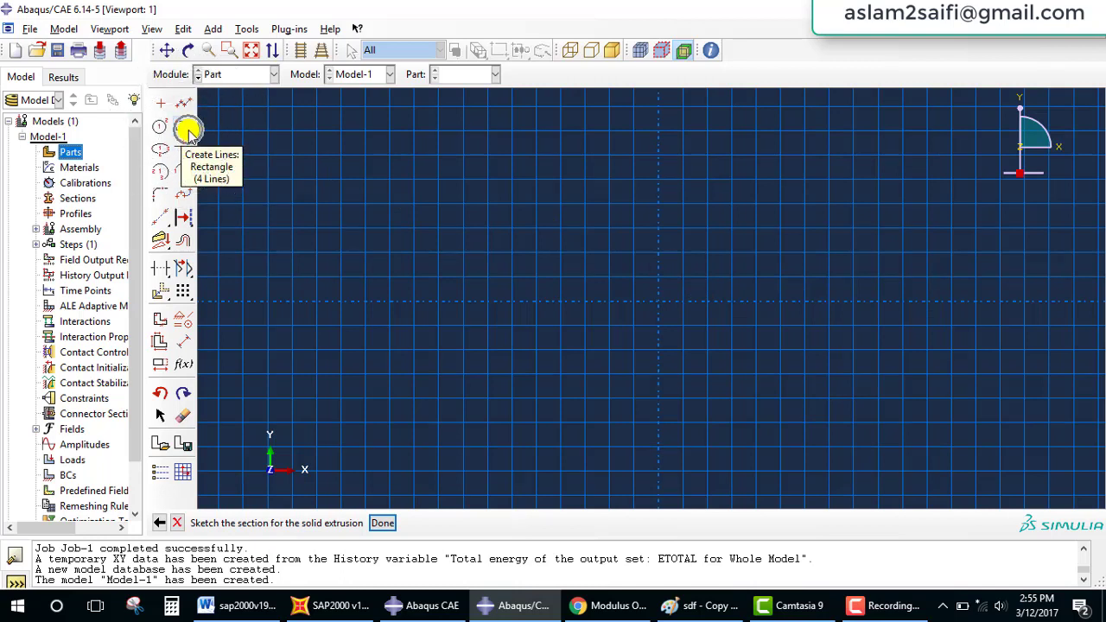
pyautogui.click(188, 130)
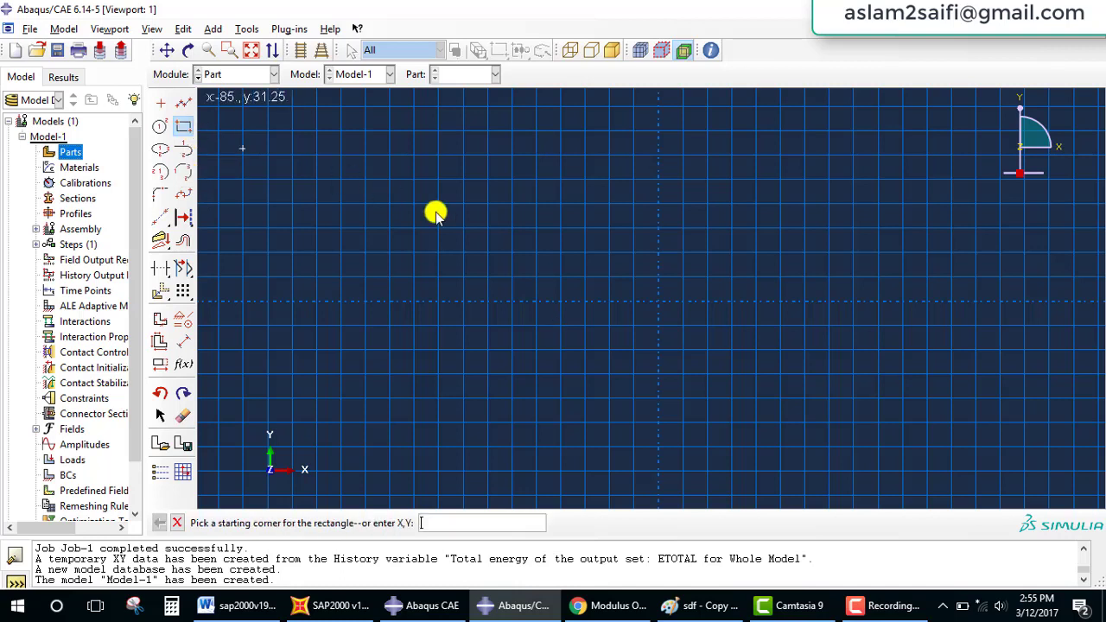
pyautogui.click(659, 300)
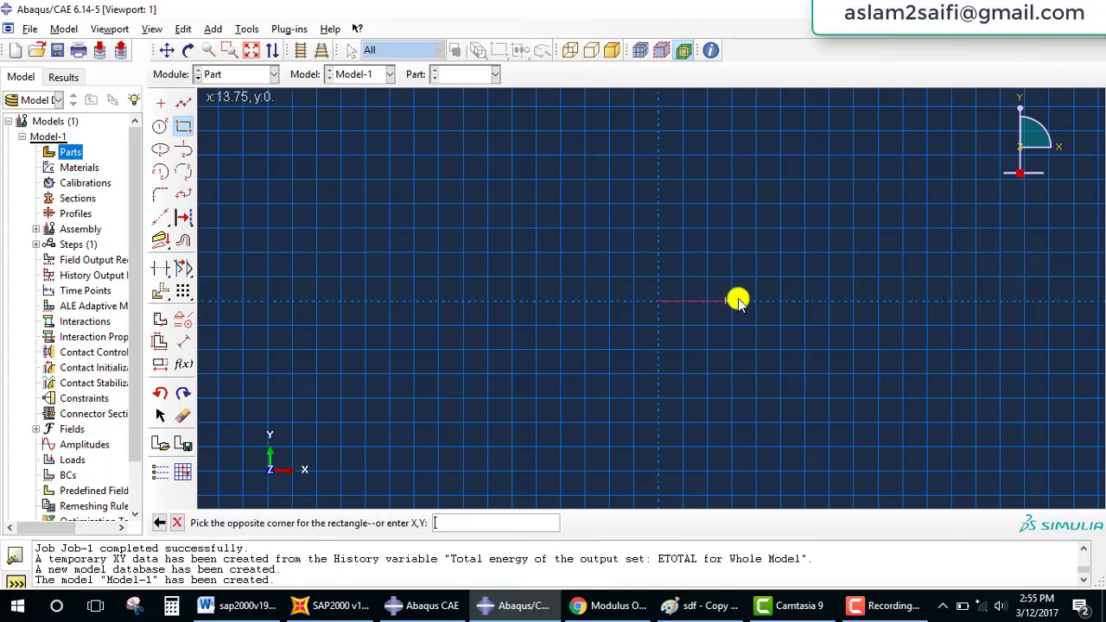
pyautogui.click(975, 301)
pyautogui.click(551, 320)
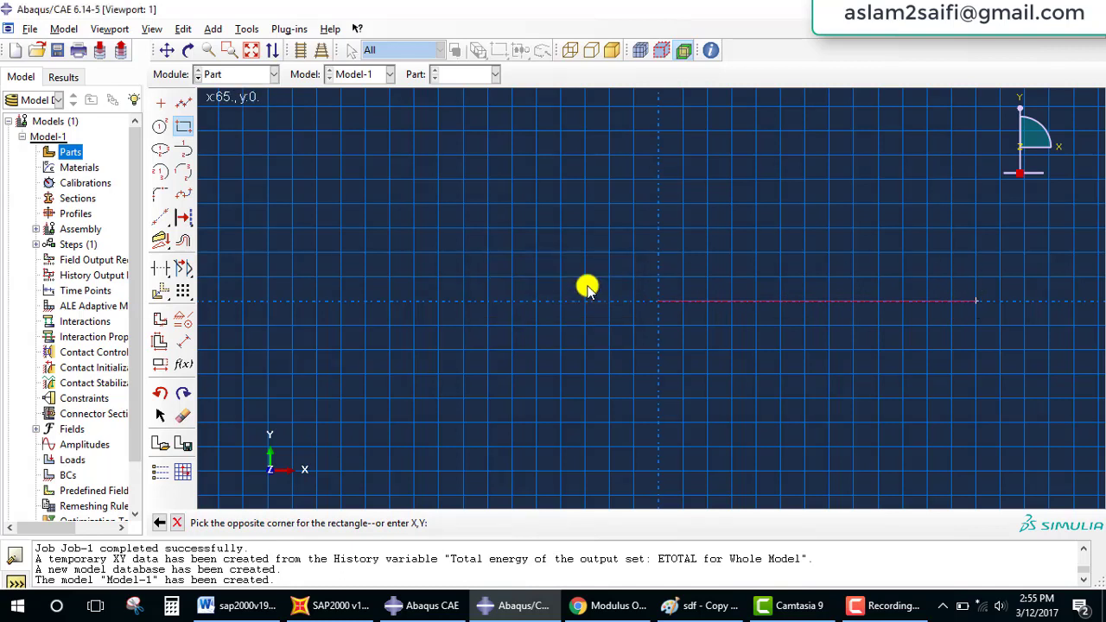
pyautogui.click(53, 77)
# Discard the unsaved model and recreate the 'beam' 3D solid extrusion part
pyautogui.click(499, 337)
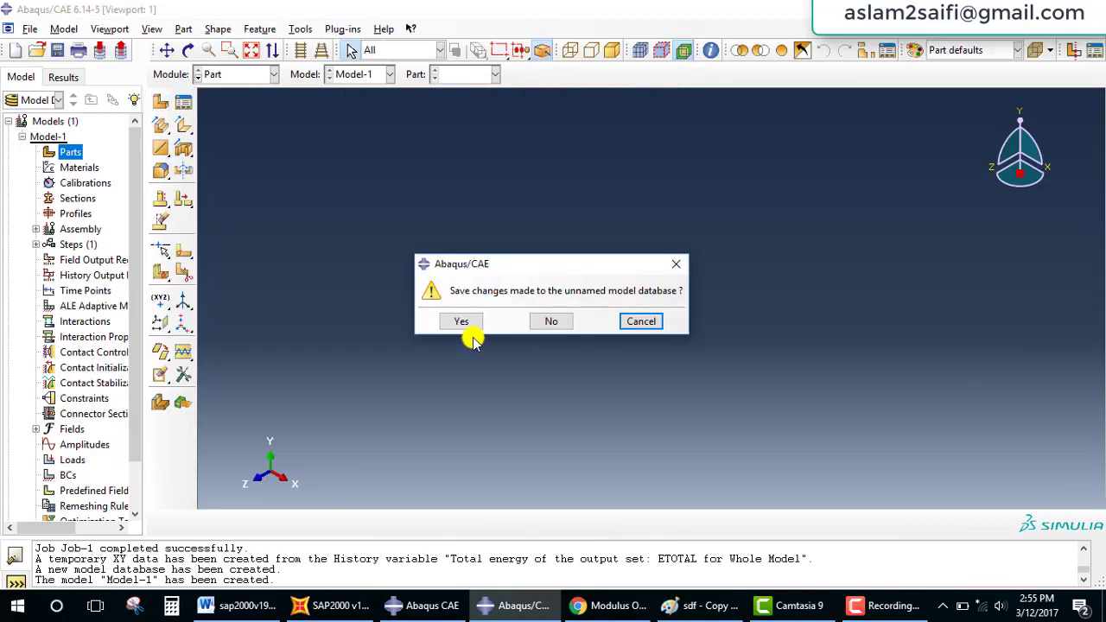
pyautogui.click(550, 335)
pyautogui.doubleClick(69, 152)
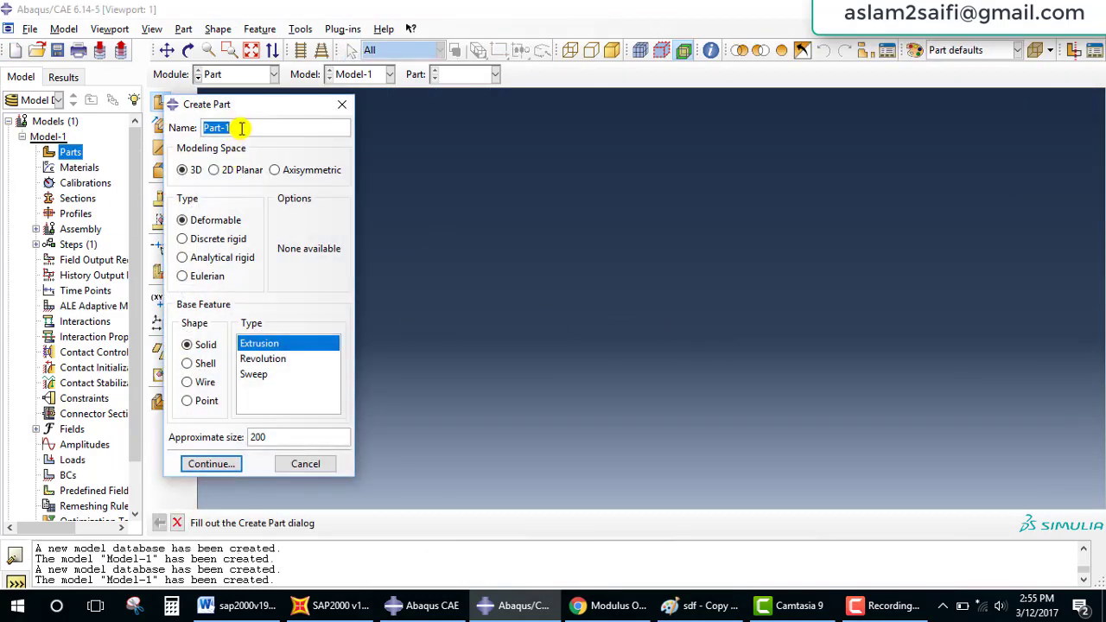
pyautogui.write('beam')
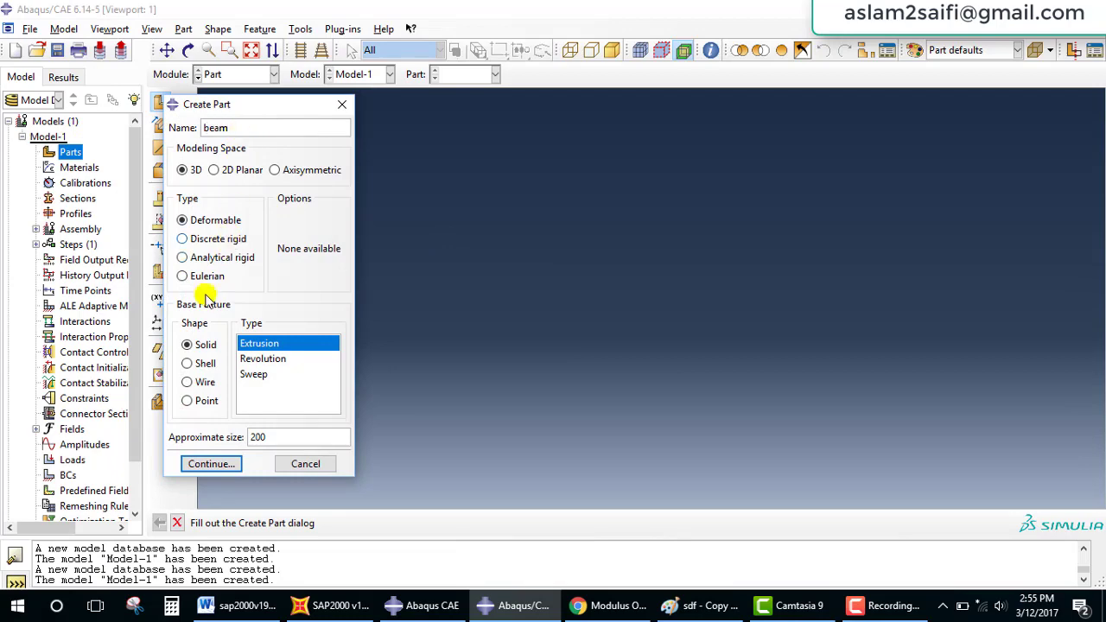
pyautogui.click(207, 464)
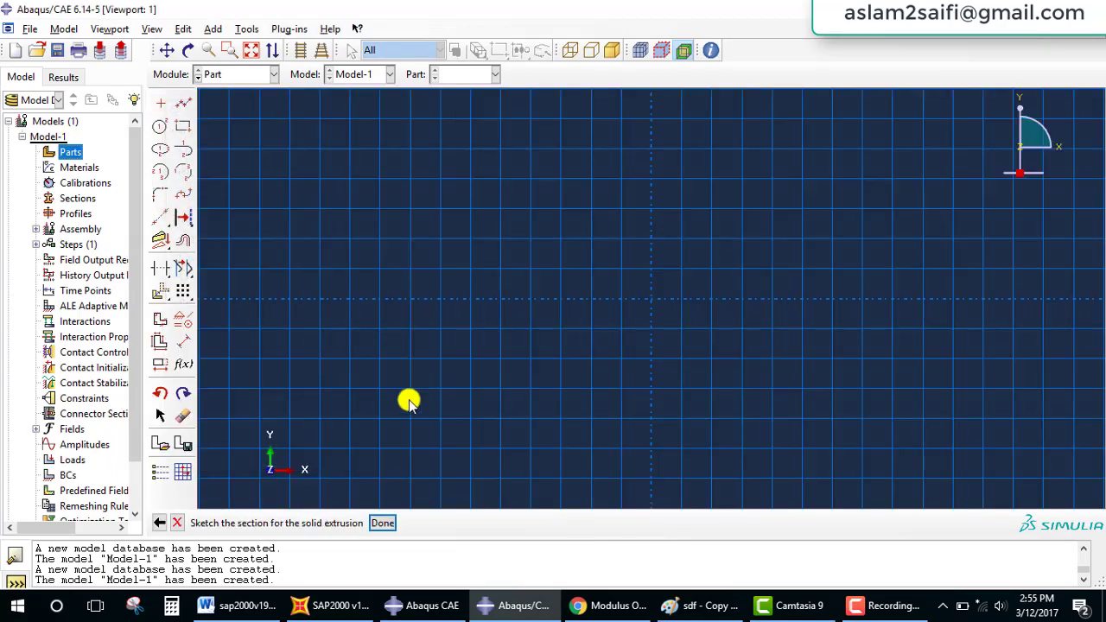
# Draw a rectangle from the origin above the horizontal axis, then view the Paint diagram
pyautogui.click(183, 126)
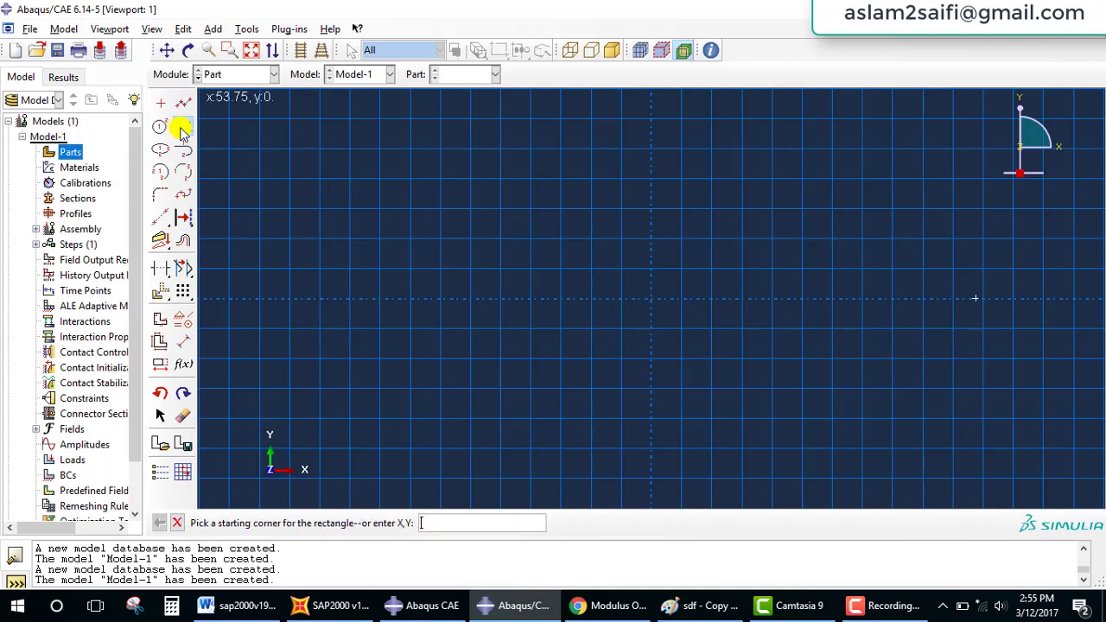
pyautogui.click(649, 300)
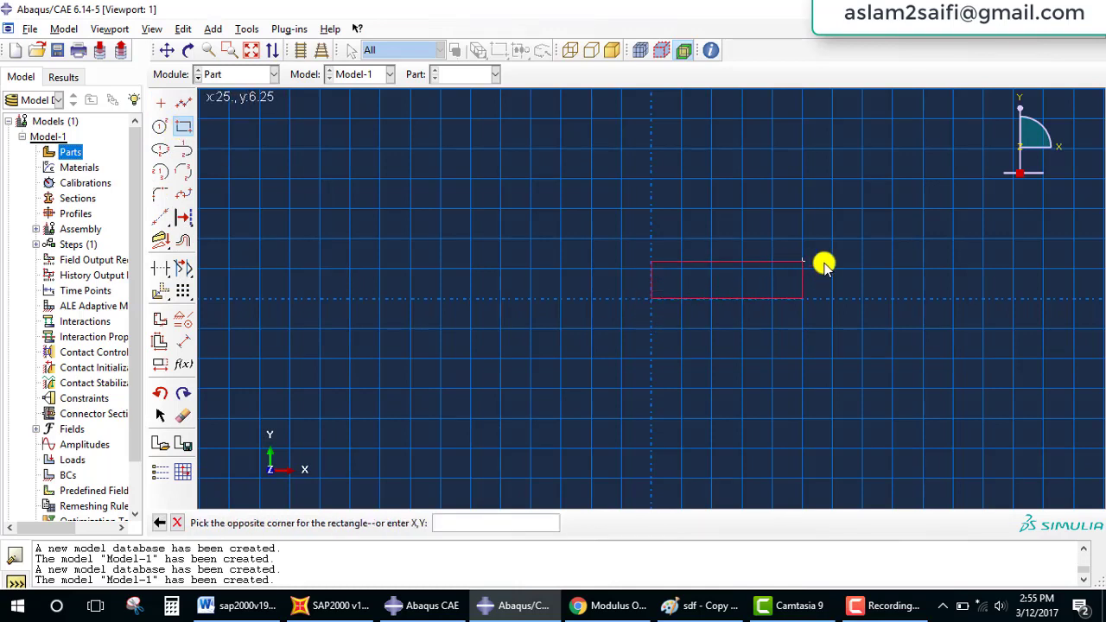
pyautogui.click(922, 241)
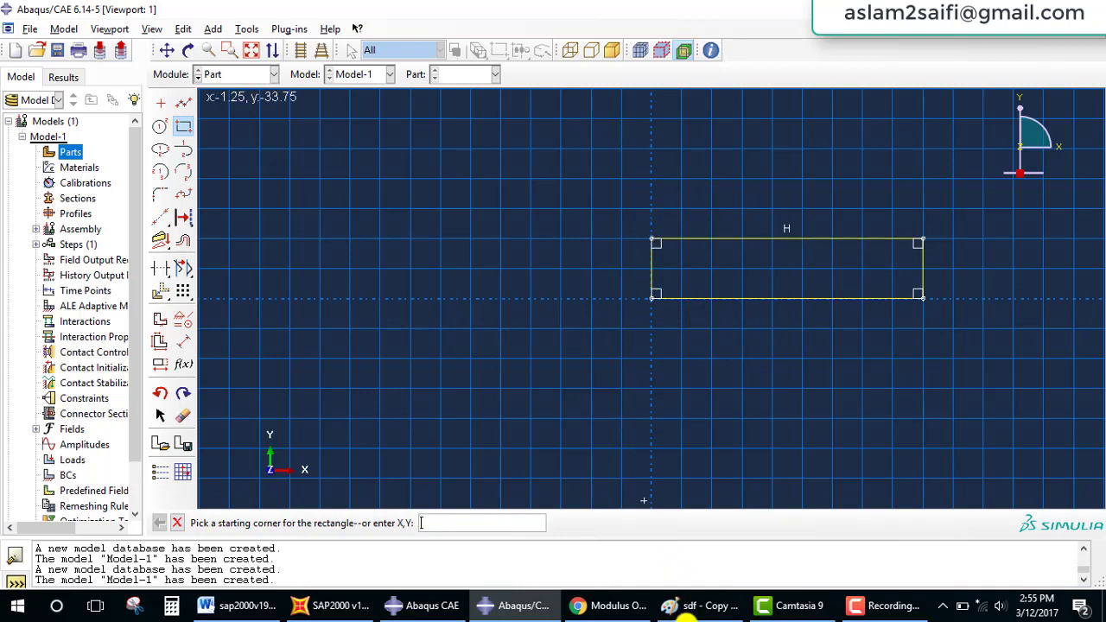
pyautogui.click(700, 605)
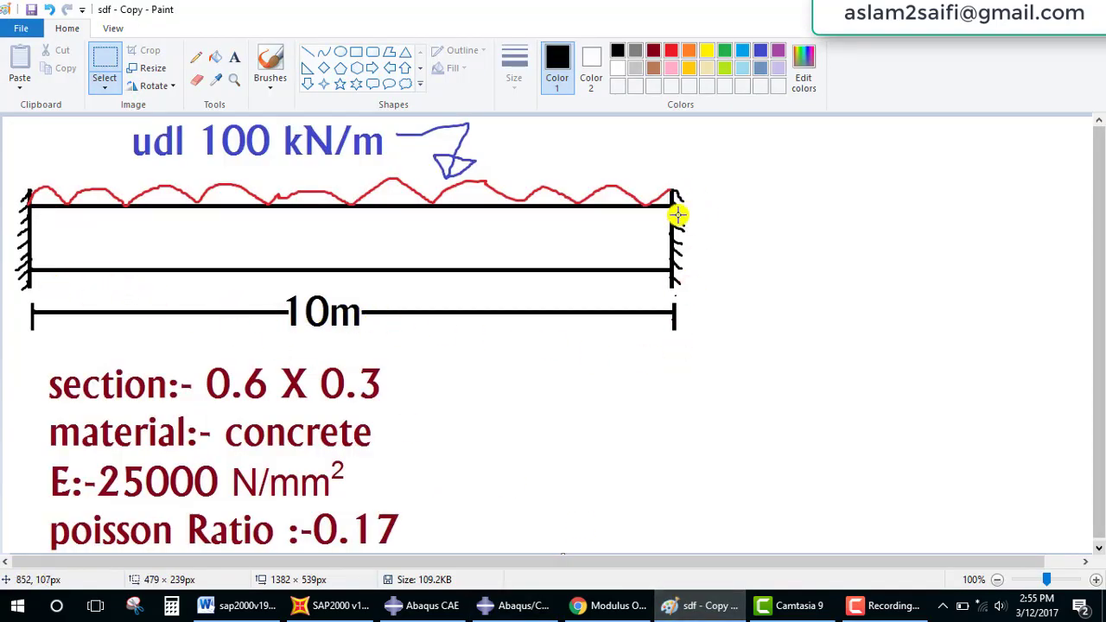
# Underline the 0.6 section dimension with the brush, then return to Abaqus/CAE
pyautogui.click(270, 60)
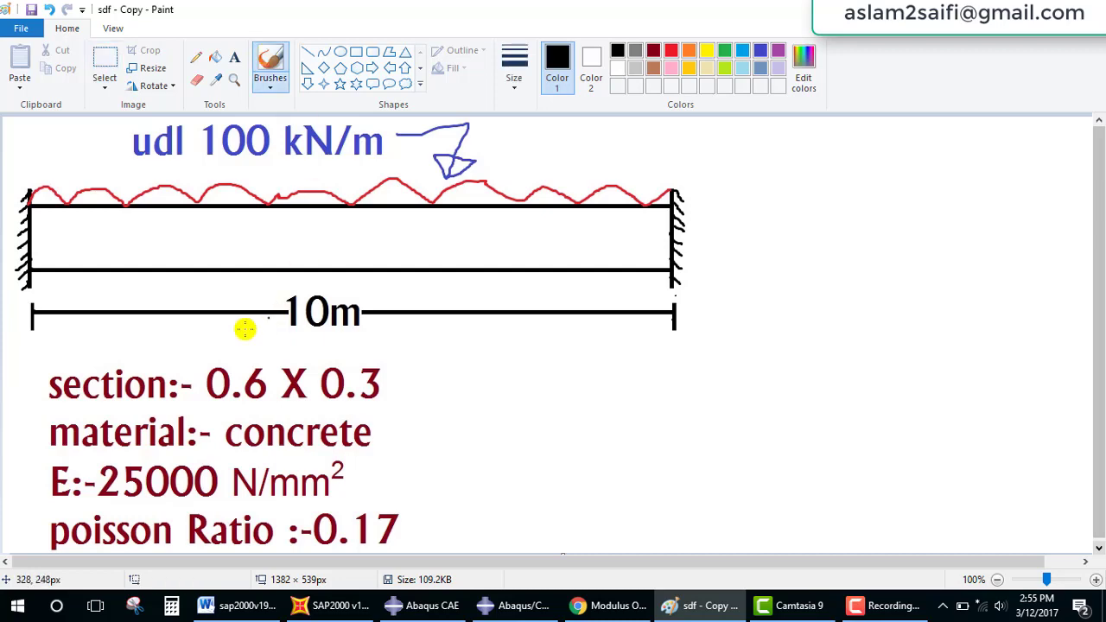
pyautogui.moveTo(210, 406); pyautogui.dragTo(278, 406)
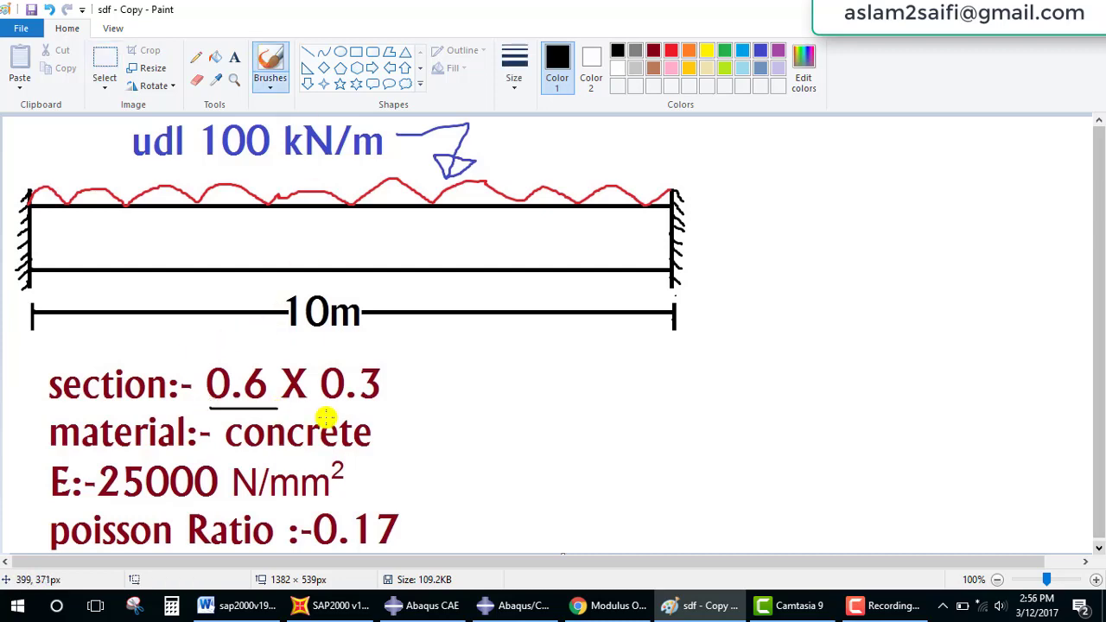
pyautogui.click(800, 604)
pyautogui.click(793, 604)
pyautogui.click(523, 604)
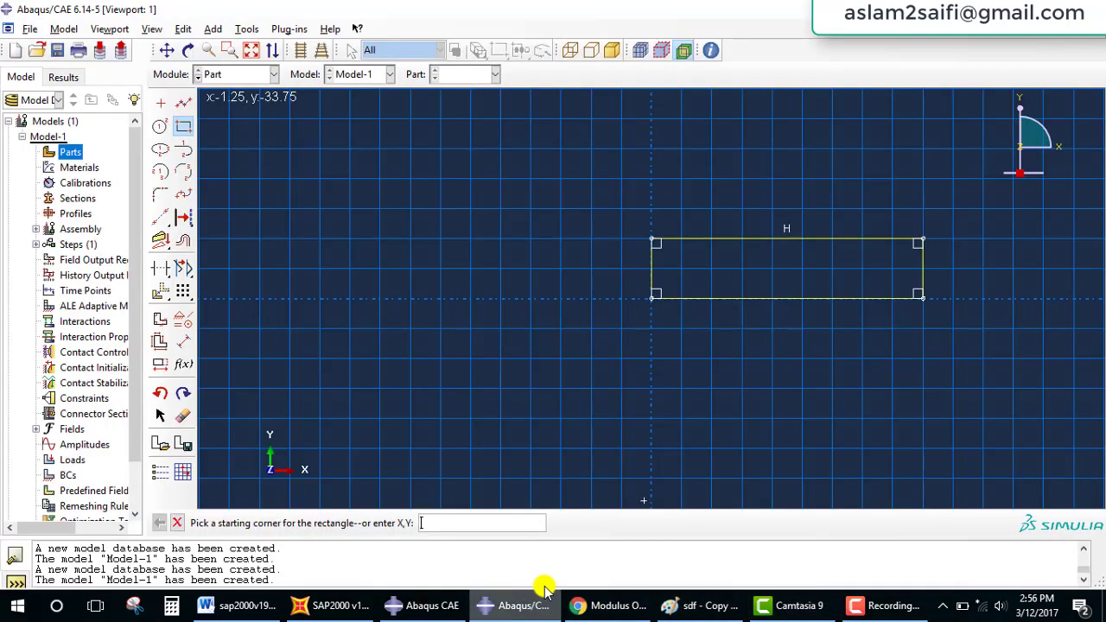
# Dimension the rectangle's bottom edge to a width of 10
pyautogui.click(188, 345)
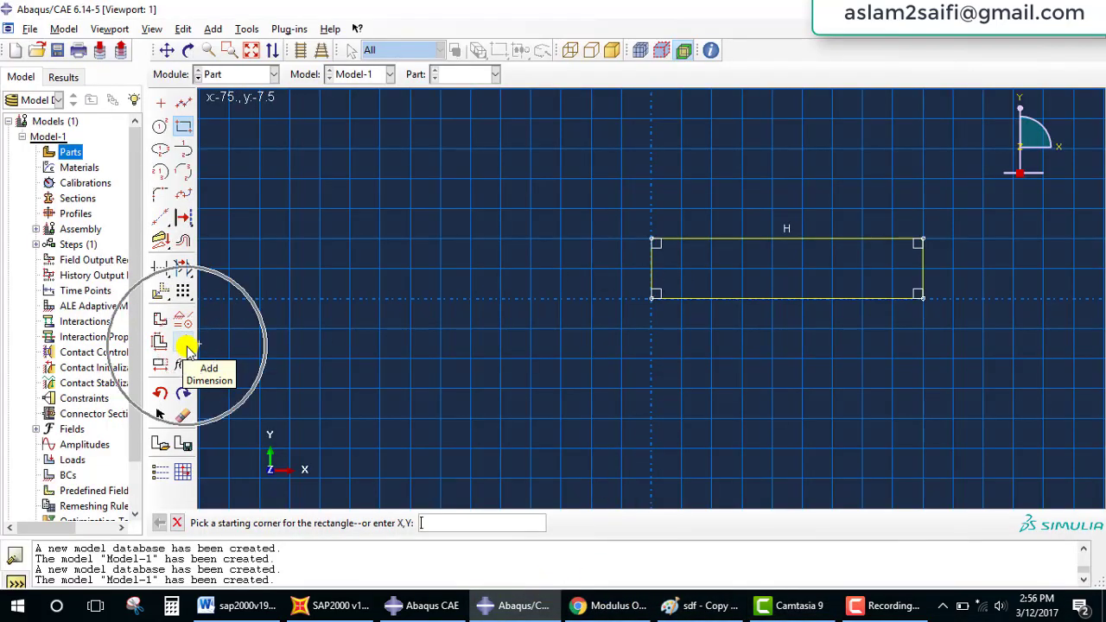
pyautogui.click(188, 345)
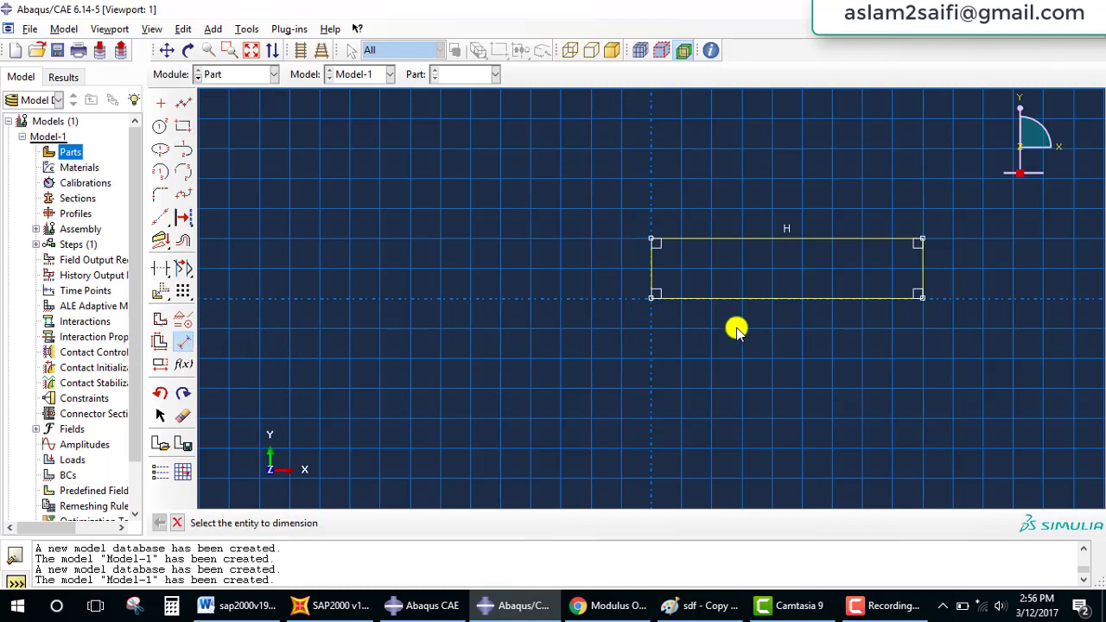
pyautogui.click(773, 307)
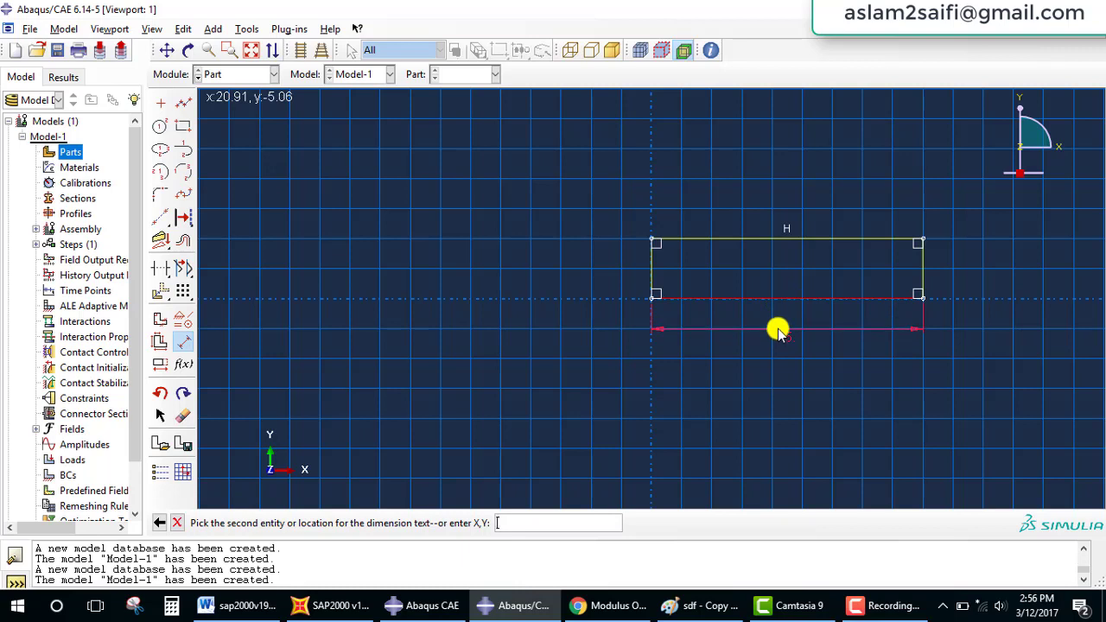
pyautogui.click(778, 328)
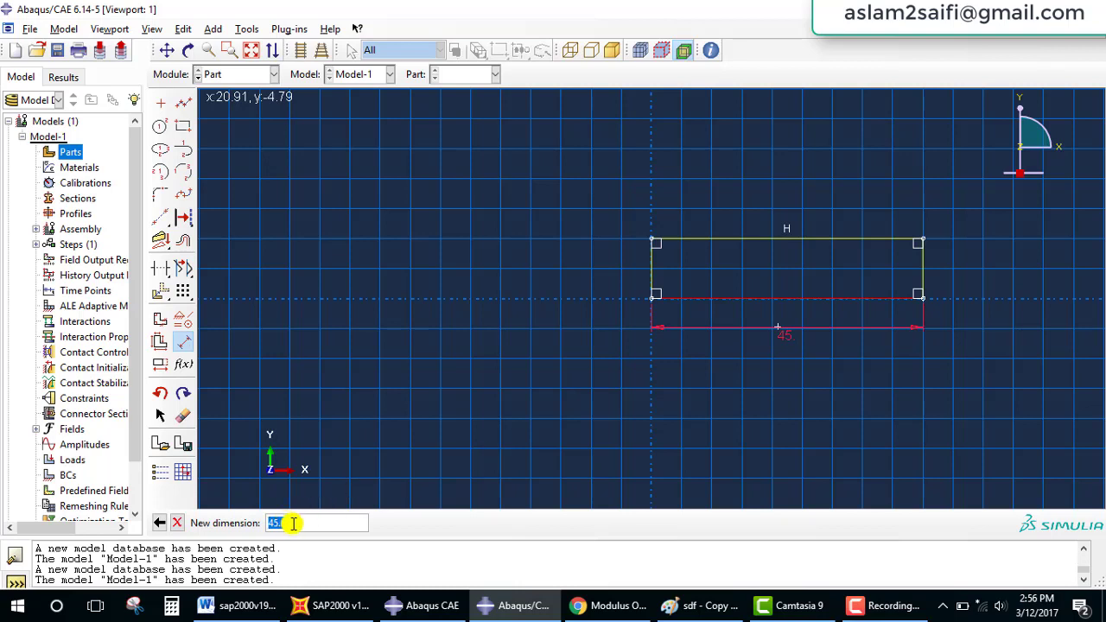
pyautogui.moveTo(293, 523); pyautogui.dragTo(271, 523)
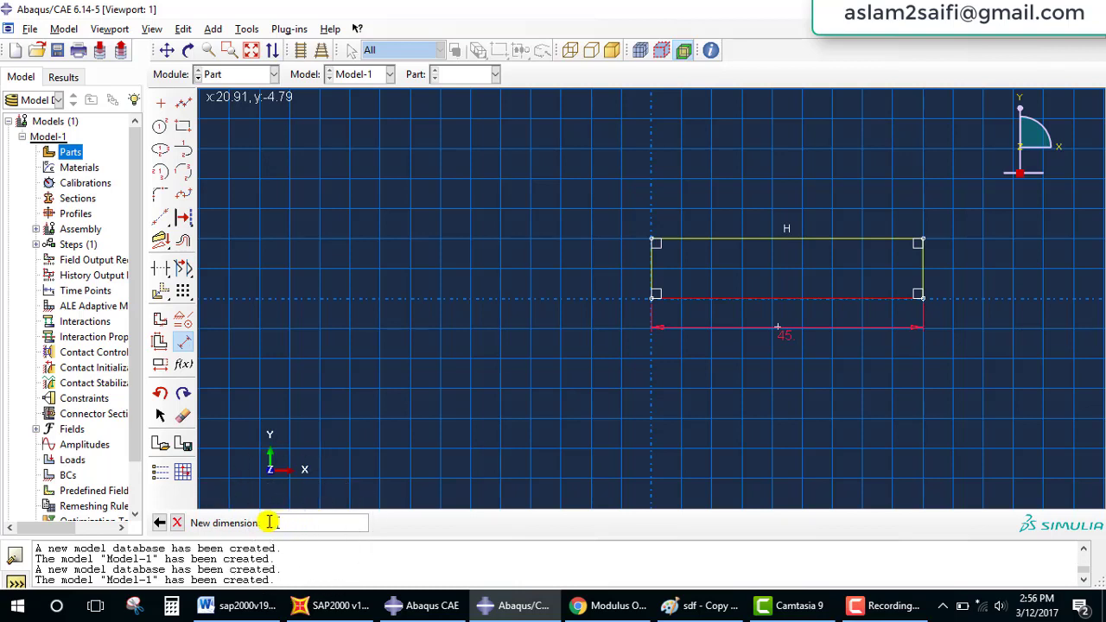
pyautogui.write('10')
pyautogui.press('Return')
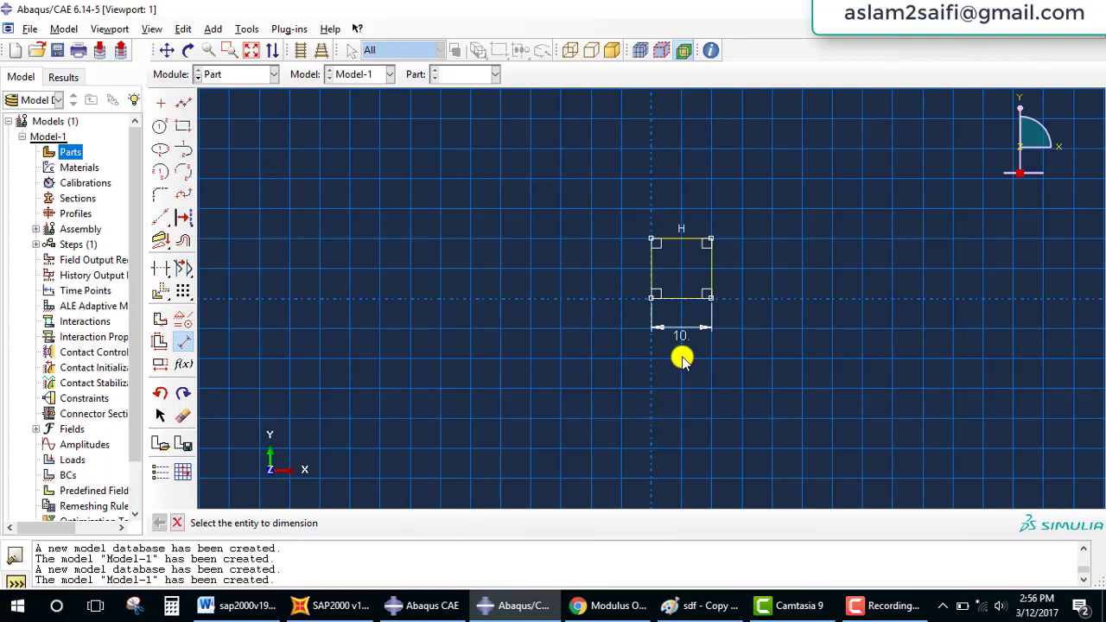
# Dimension the left edge to a height of 0.6, end dimensioning, and finish the sketch
pyautogui.click(650, 264)
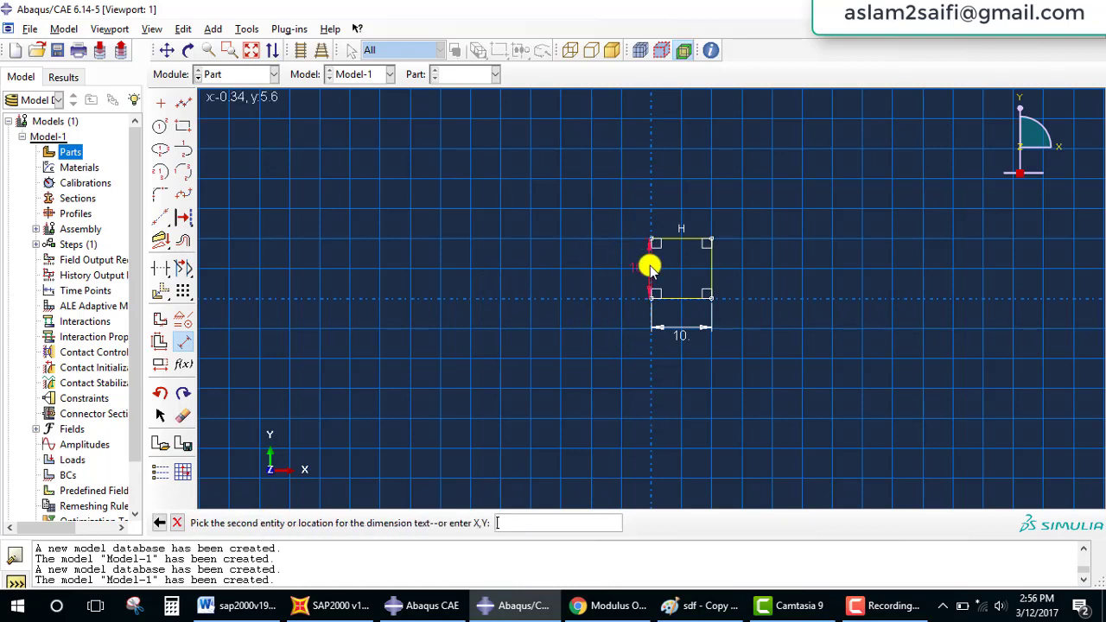
pyautogui.click(615, 273)
pyautogui.write('0.6')
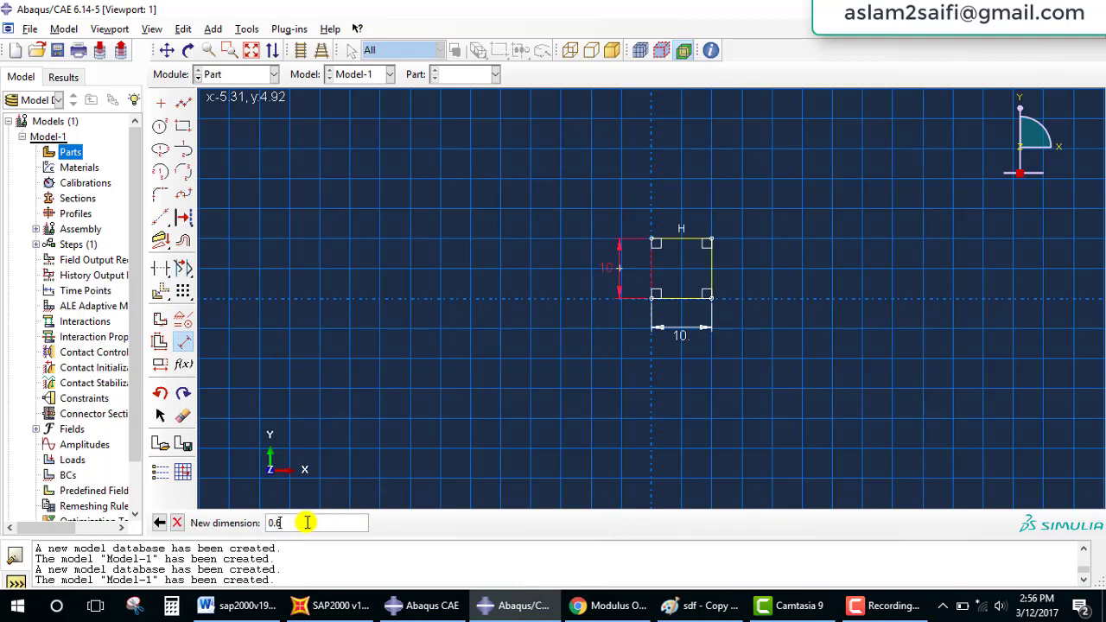
pyautogui.press('Return')
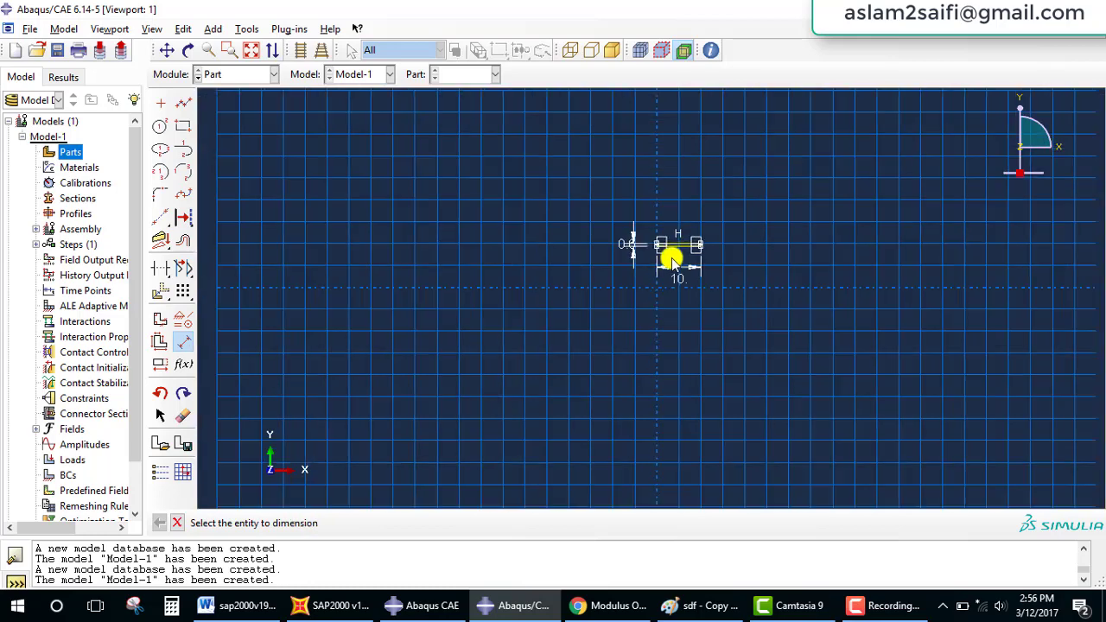
pyautogui.scroll(3, 670, 253)
pyautogui.scroll(-2, 692, 254)
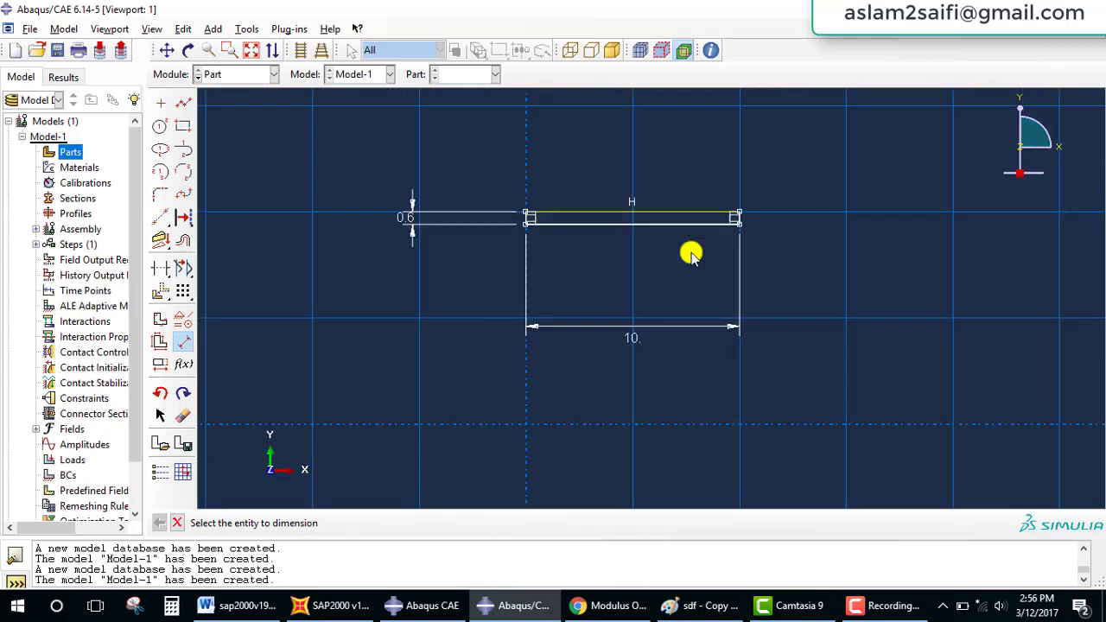
pyautogui.scroll(-2, 692, 253)
pyautogui.scroll(-1, 691, 254)
pyautogui.click(342, 192)
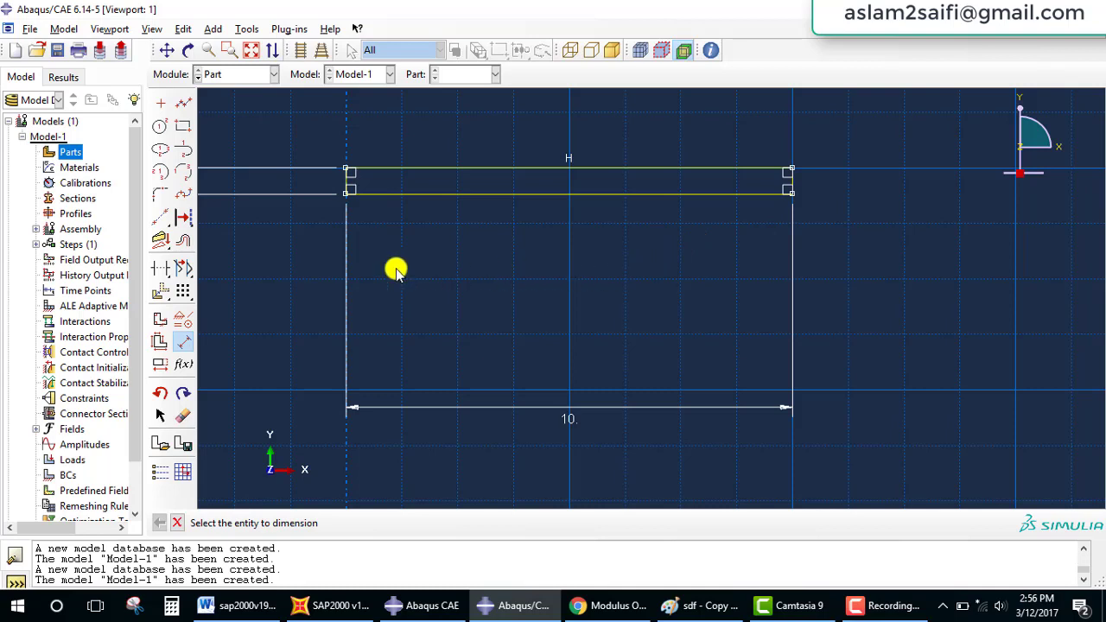
pyautogui.rightClick(299, 248)
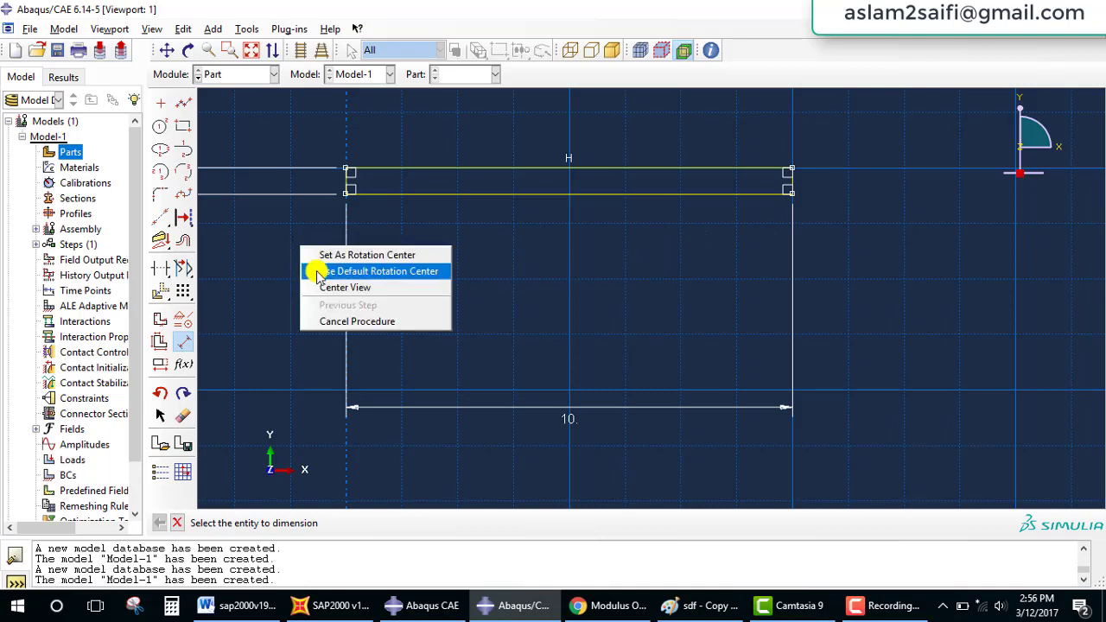
pyautogui.click(344, 321)
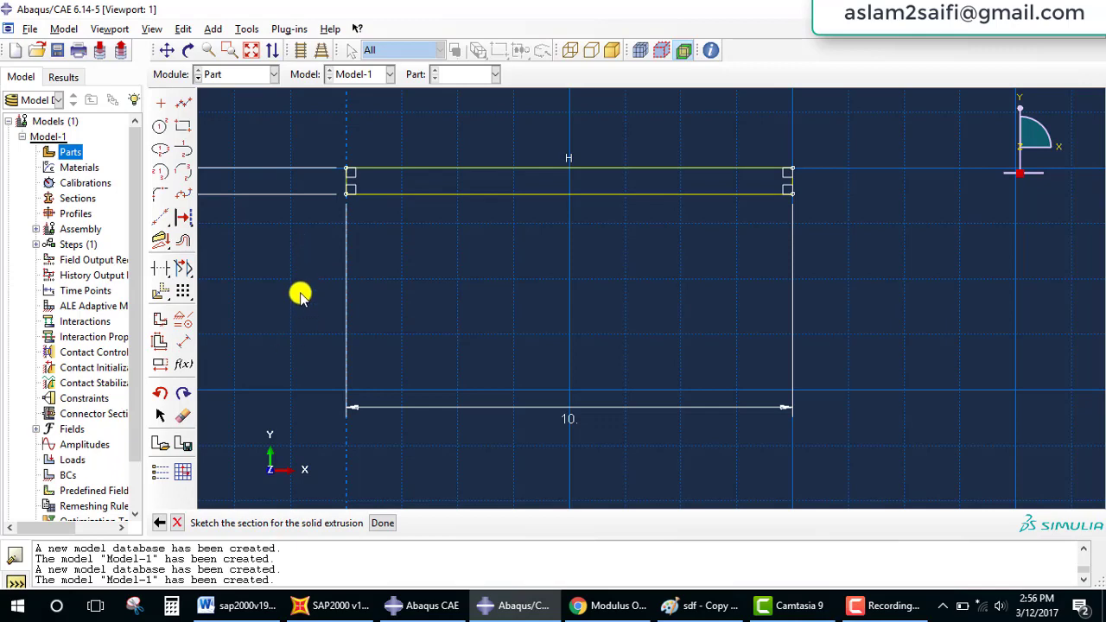
pyautogui.scroll(1, 382, 372)
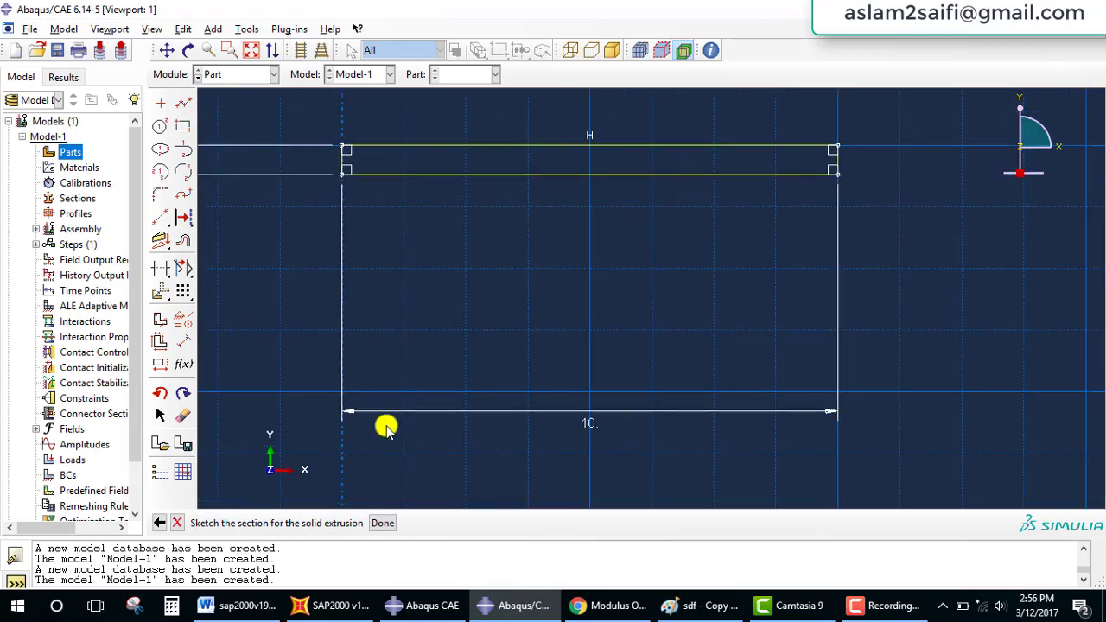
pyautogui.click(383, 524)
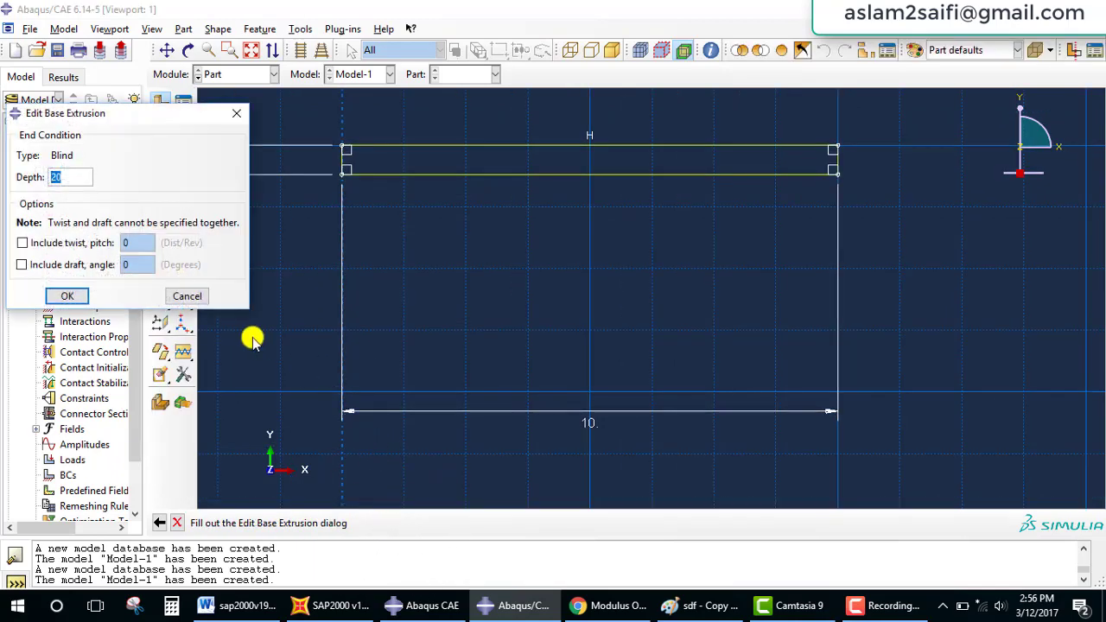
# Bring the Paint beam diagram forward while the extrusion depth is pending
pyautogui.click(685, 604)
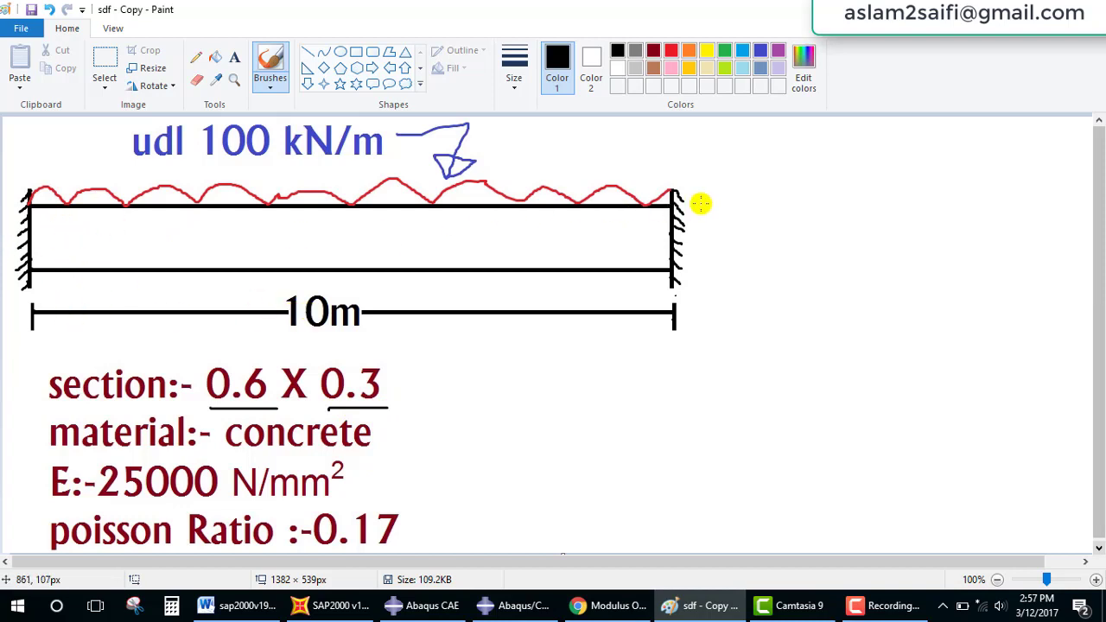
# Annotate the diagram with a 0.6 depth bracket, a 3D beam outline, and a tick by 0.3
pyautogui.moveTo(698, 204); pyautogui.dragTo(717, 285)
pyautogui.moveTo(773, 230); pyautogui.dragTo(774, 252)
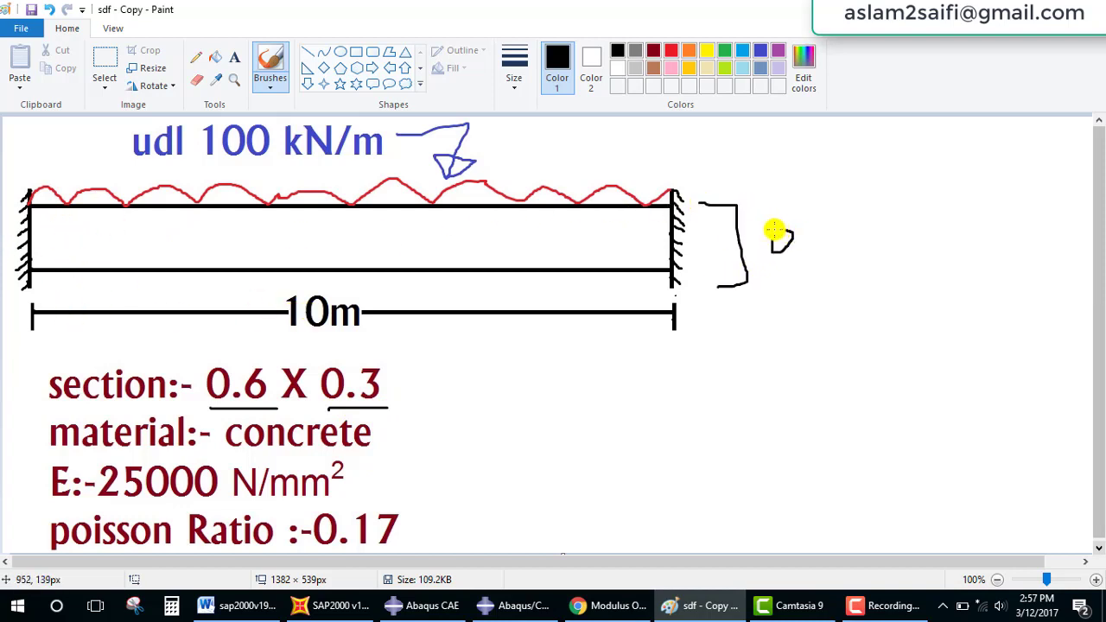
pyautogui.click(811, 234)
pyautogui.moveTo(835, 221); pyautogui.dragTo(828, 244)
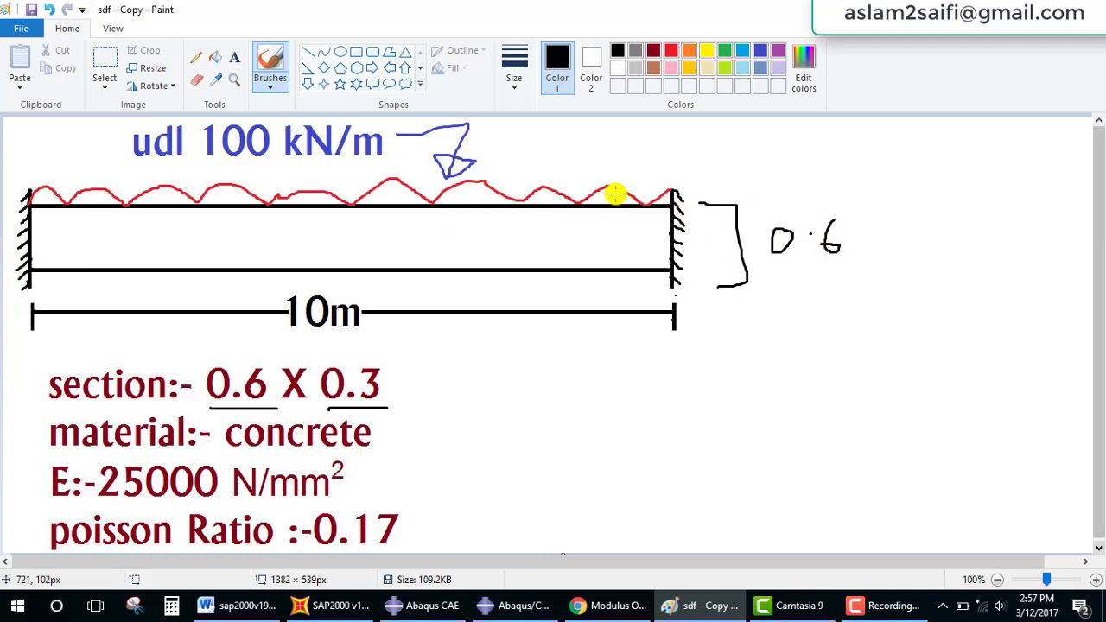
pyautogui.moveTo(29, 202)
pyautogui.mouseDown()
pyautogui.moveTo(54, 165)
pyautogui.moveTo(603, 156)
pyautogui.moveTo(752, 168)
pyautogui.moveTo(752, 198)
pyautogui.moveTo(665, 293)
pyautogui.mouseUp()
pyautogui.moveTo(759, 151)
pyautogui.mouseDown()
pyautogui.moveTo(679, 203)
pyautogui.moveTo(740, 180)
pyautogui.mouseUp()
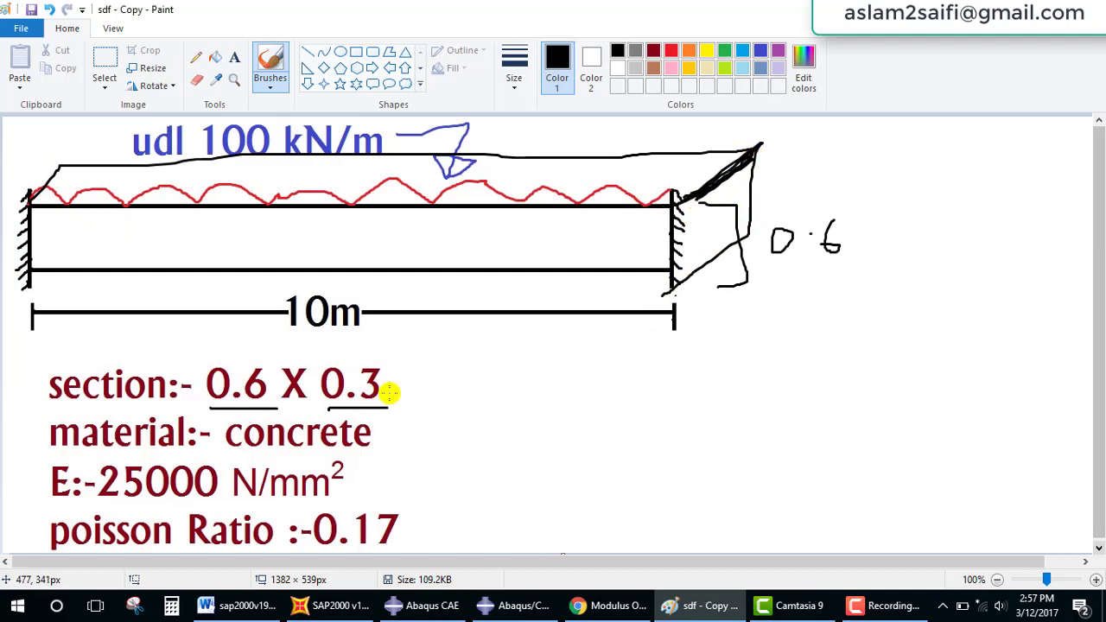
pyautogui.moveTo(390, 394); pyautogui.dragTo(453, 381)
# Extrude the beam section 0.3 deep into a solid part
pyautogui.click(522, 604)
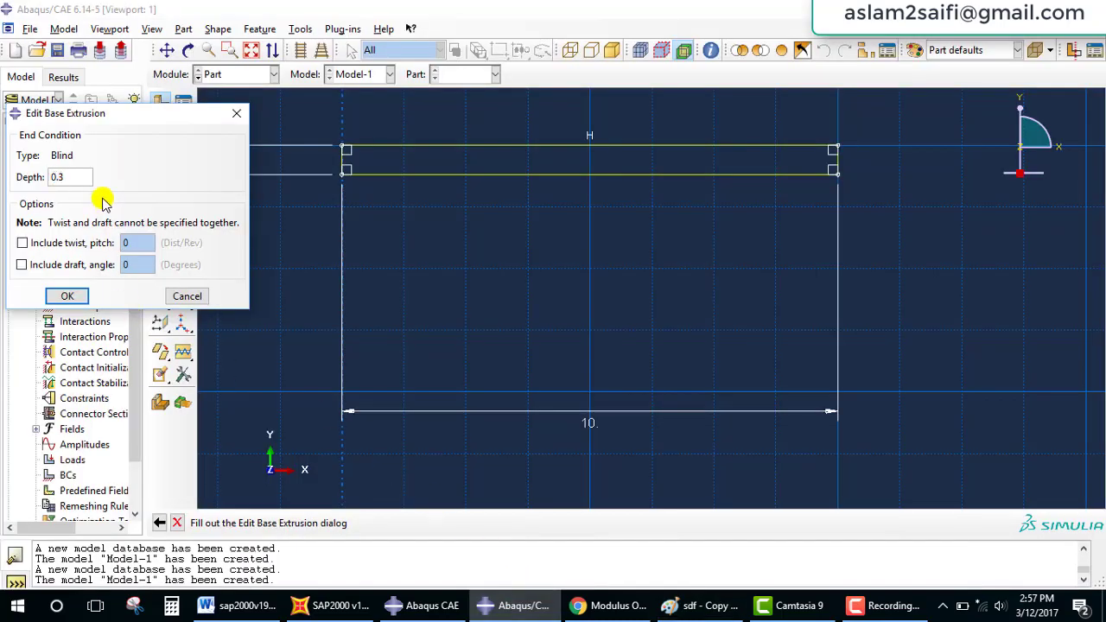
pyautogui.click(76, 296)
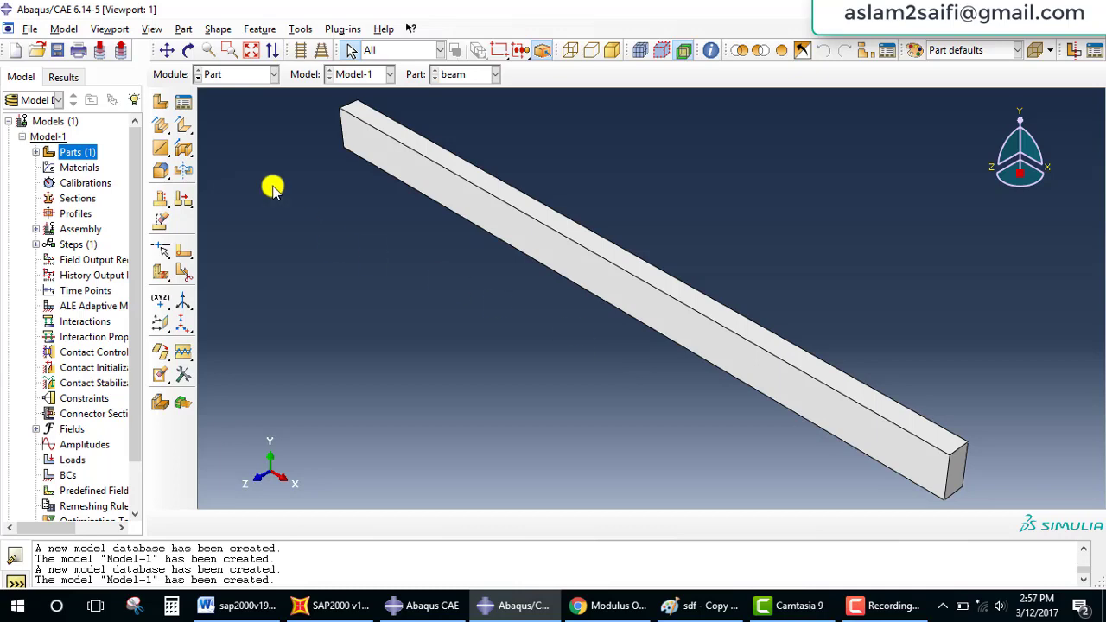
pyautogui.click(277, 78)
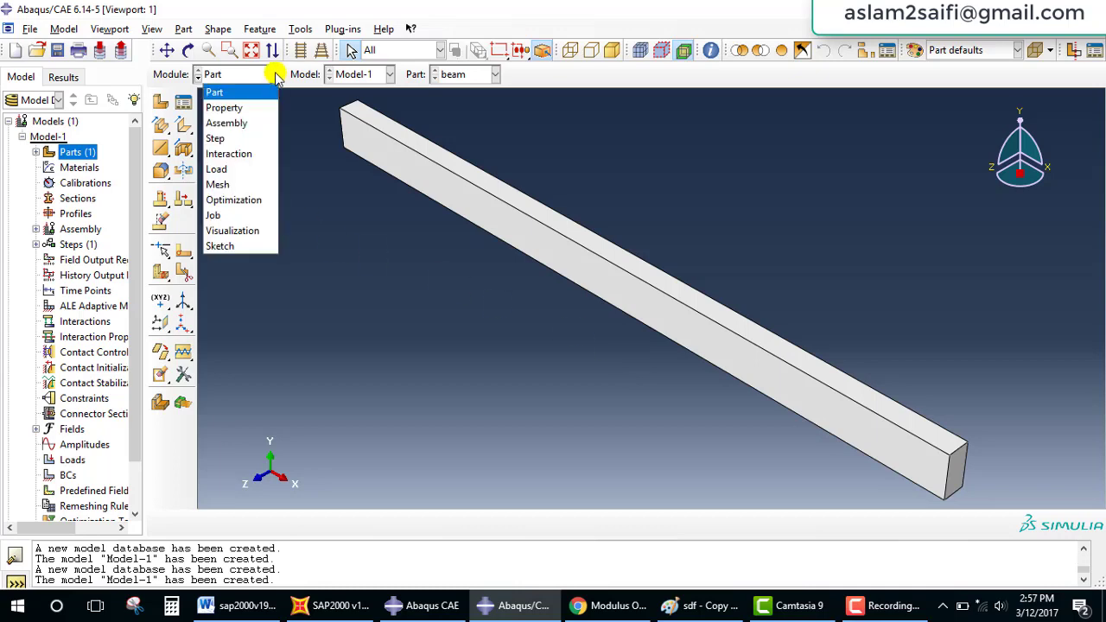
# In the Property module, create a material named 'concrete' with Elastic behaviour
pyautogui.click(240, 108)
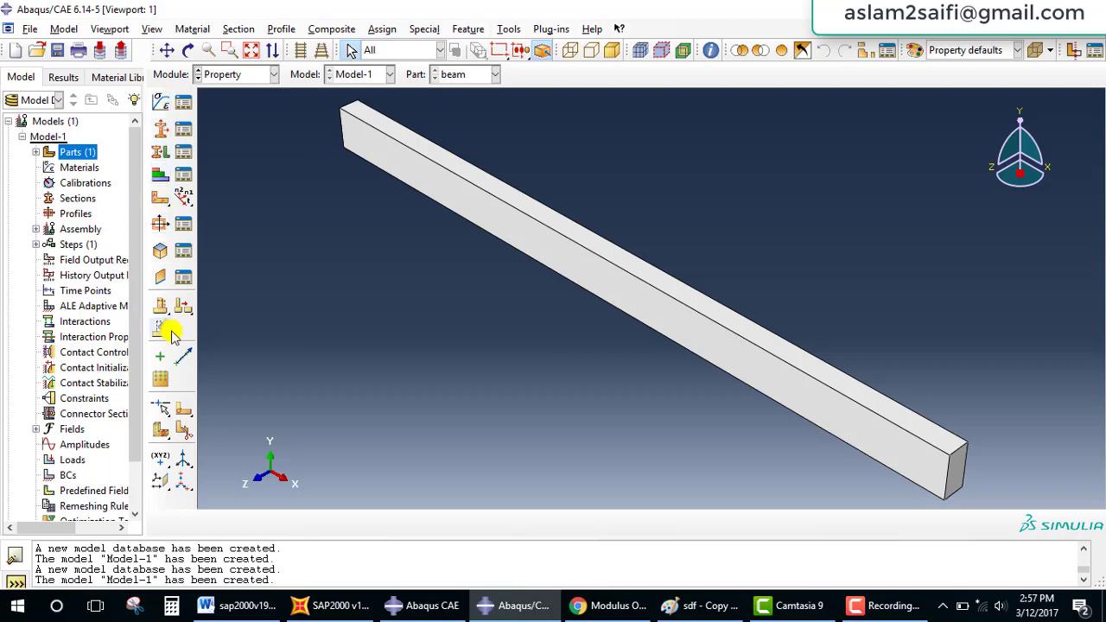
pyautogui.click(162, 110)
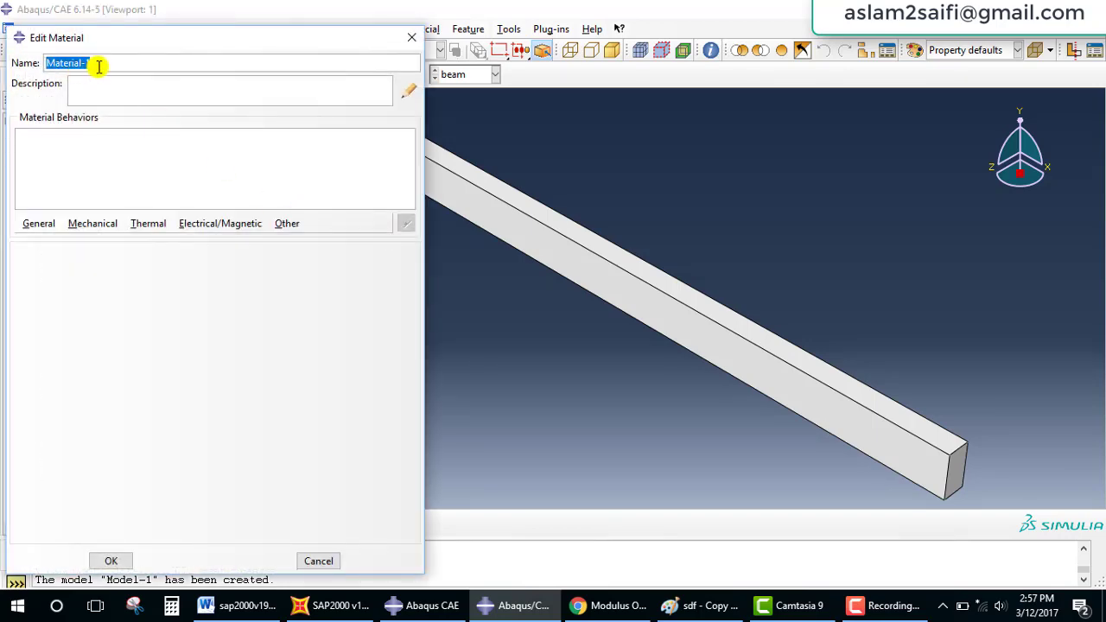
pyautogui.click(99, 66)
pyautogui.moveTo(90, 63); pyautogui.dragTo(46, 52)
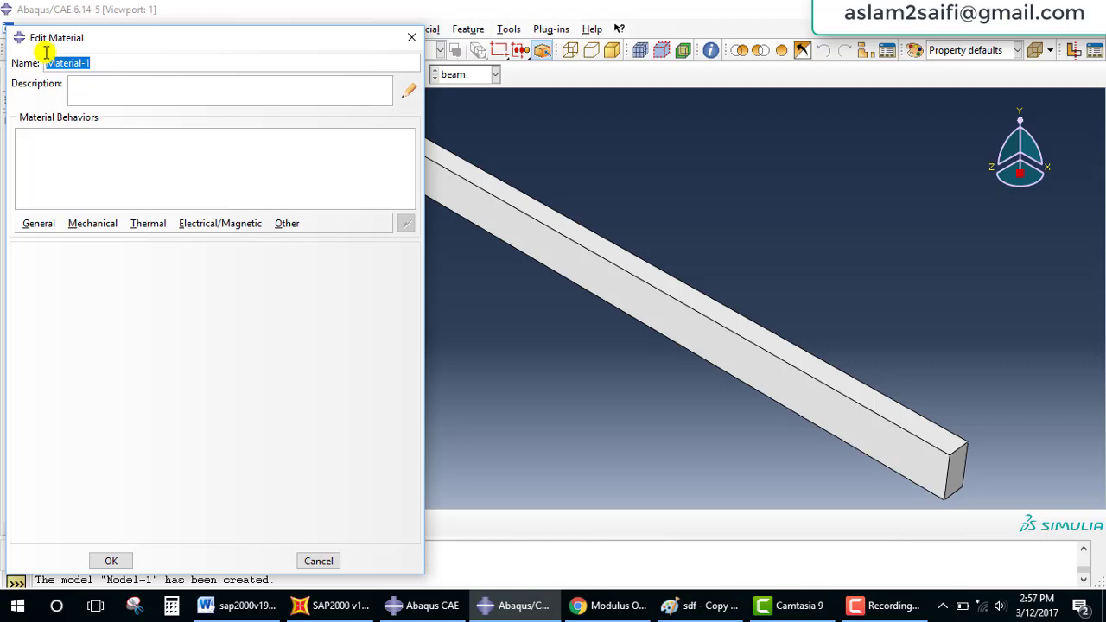
pyautogui.press('BackSpace')
pyautogui.write('concrete')
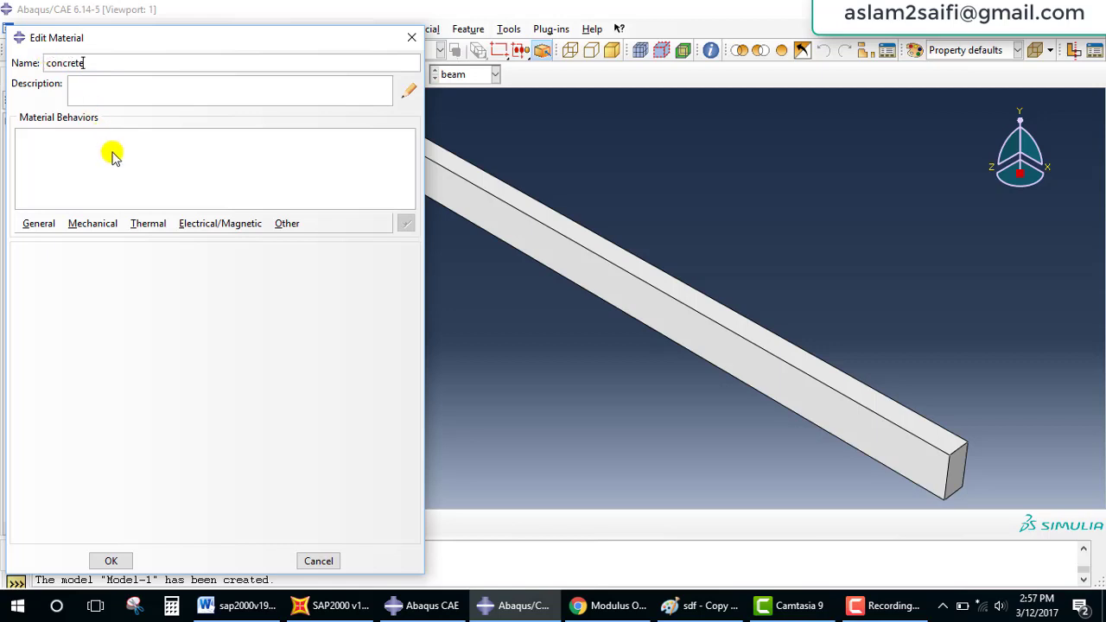
pyautogui.click(106, 230)
pyautogui.moveTo(99, 240)
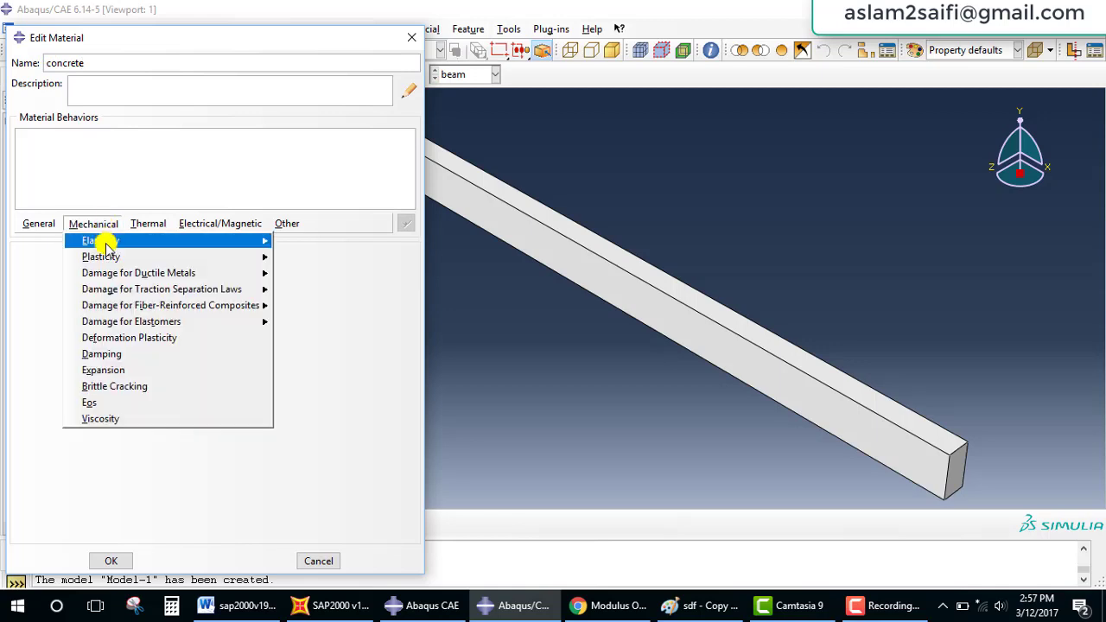
pyautogui.click(304, 242)
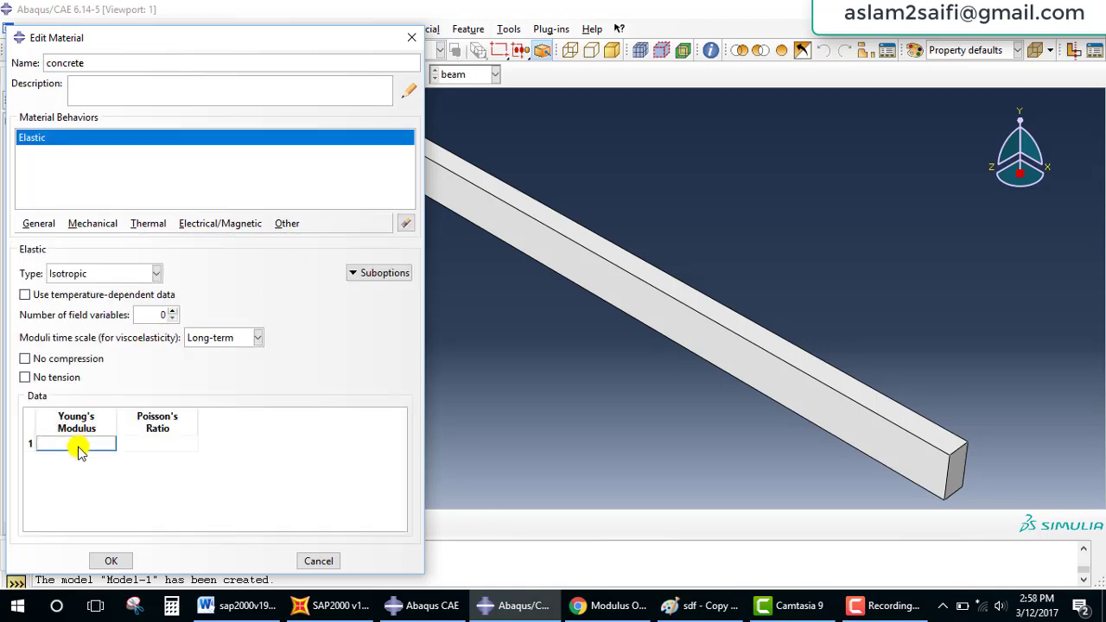
# Check the diagram values, then enter Young's modulus 25000 and Poisson's ratio 0.17
pyautogui.click(668, 604)
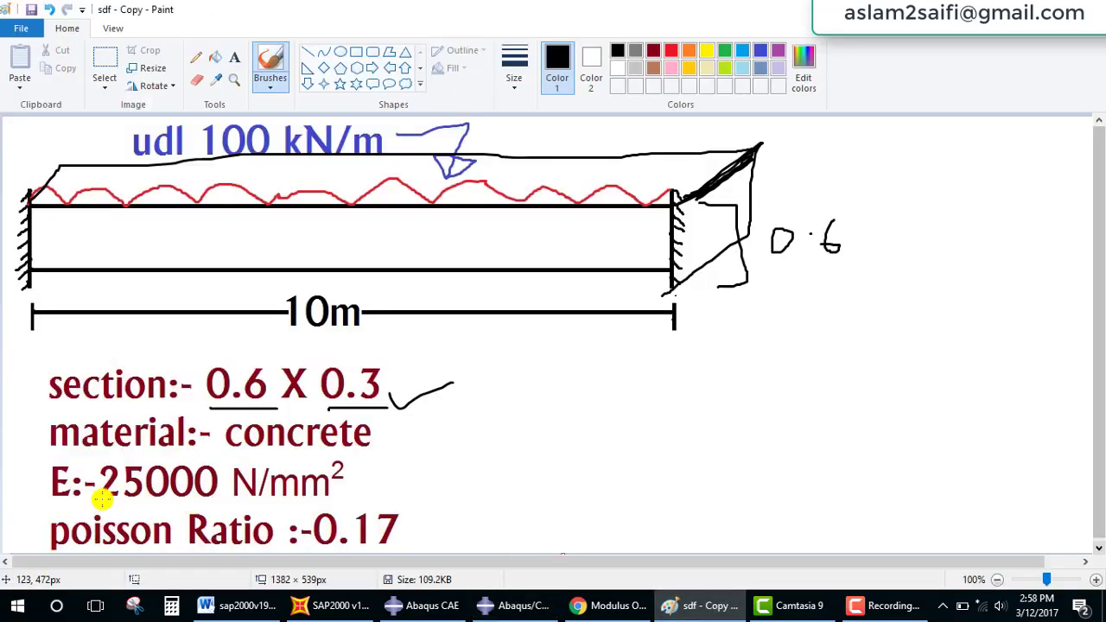
pyautogui.moveTo(99, 495); pyautogui.dragTo(316, 495)
pyautogui.moveTo(408, 527); pyautogui.dragTo(562, 469)
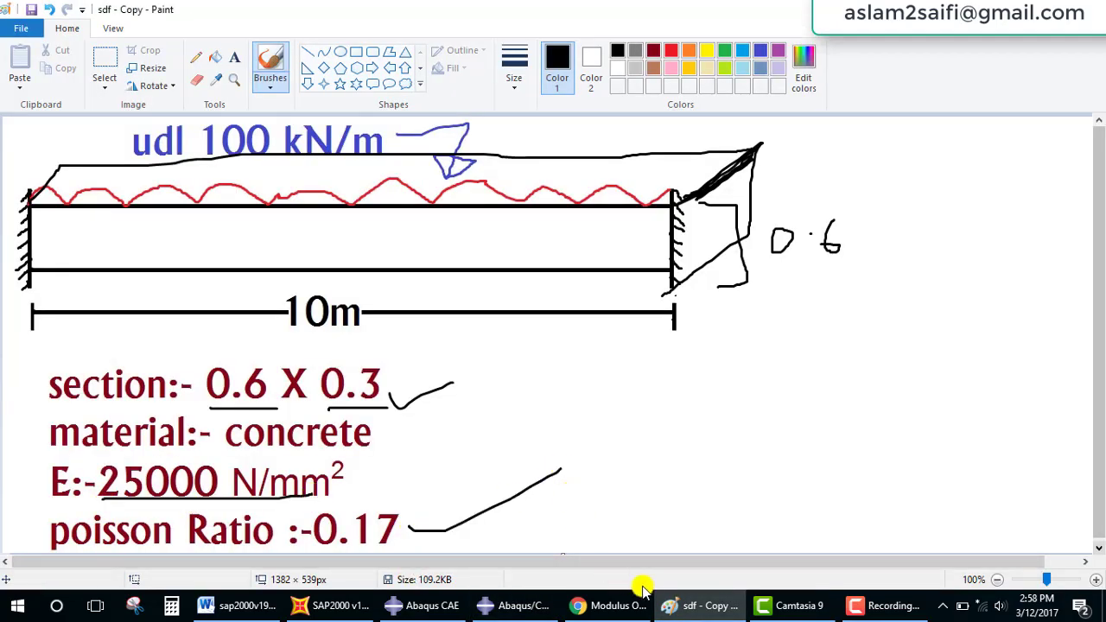
pyautogui.click(519, 604)
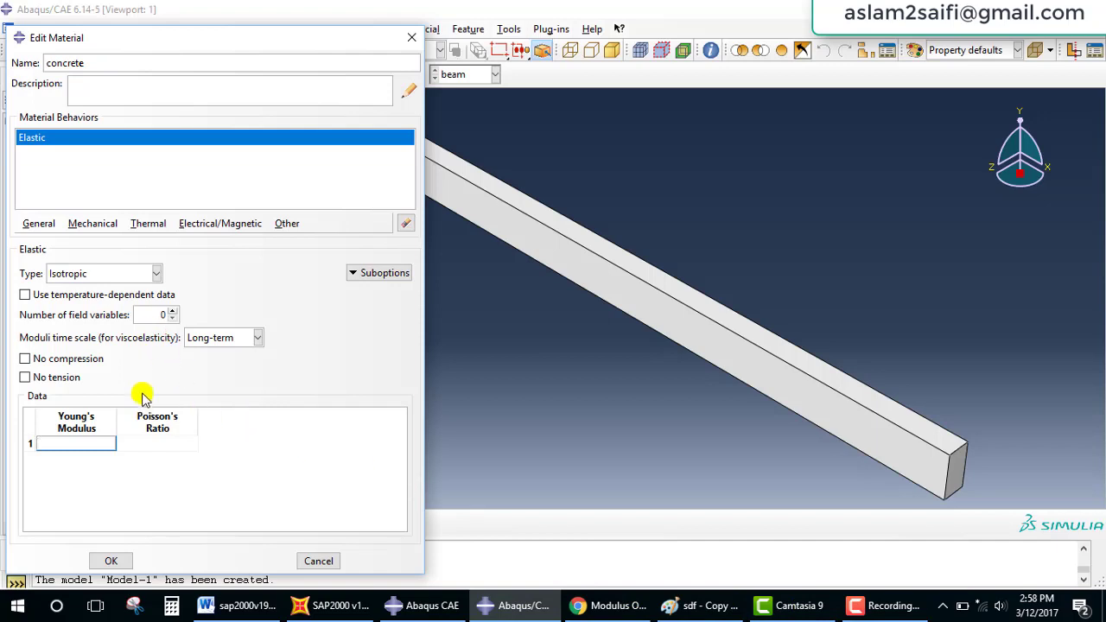
pyautogui.click(104, 446)
pyautogui.write('25000')
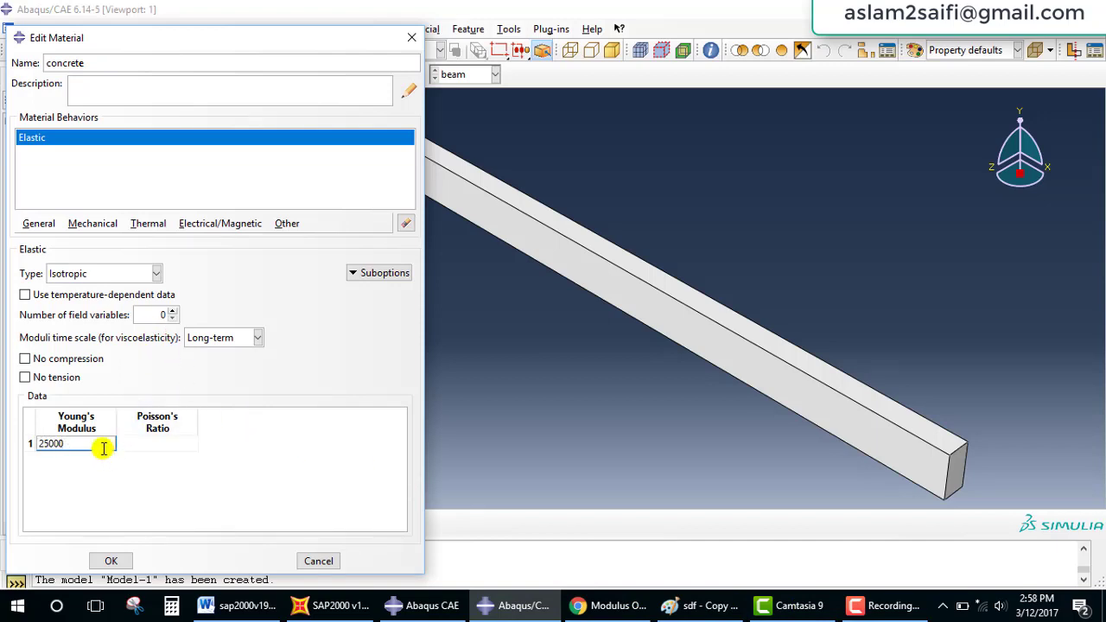
pyautogui.click(161, 448)
pyautogui.write('0.17')
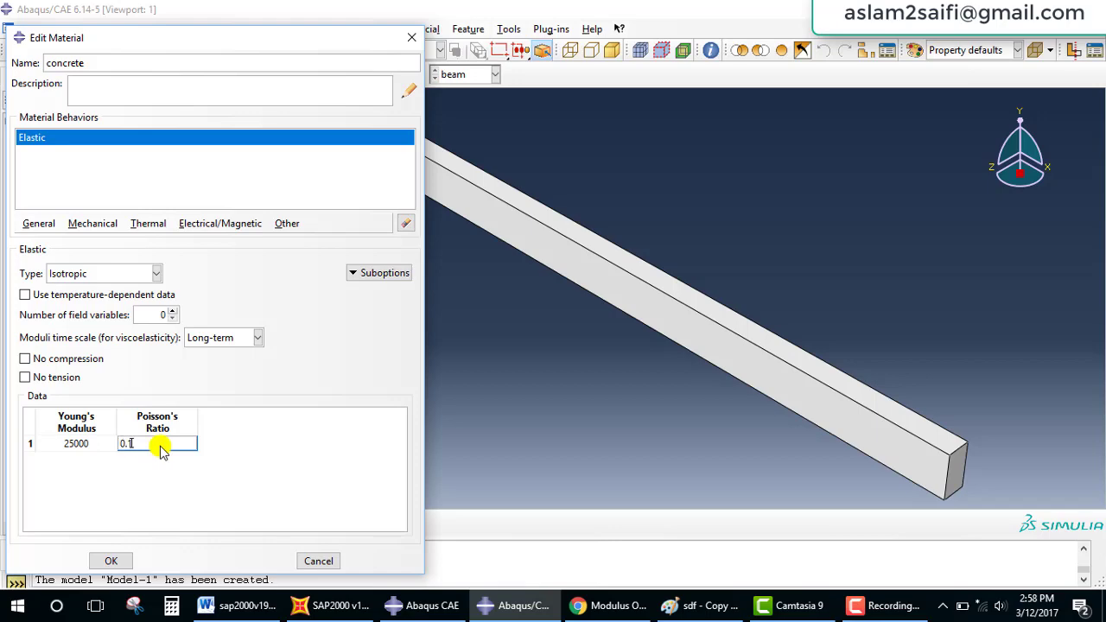
pyautogui.click(107, 561)
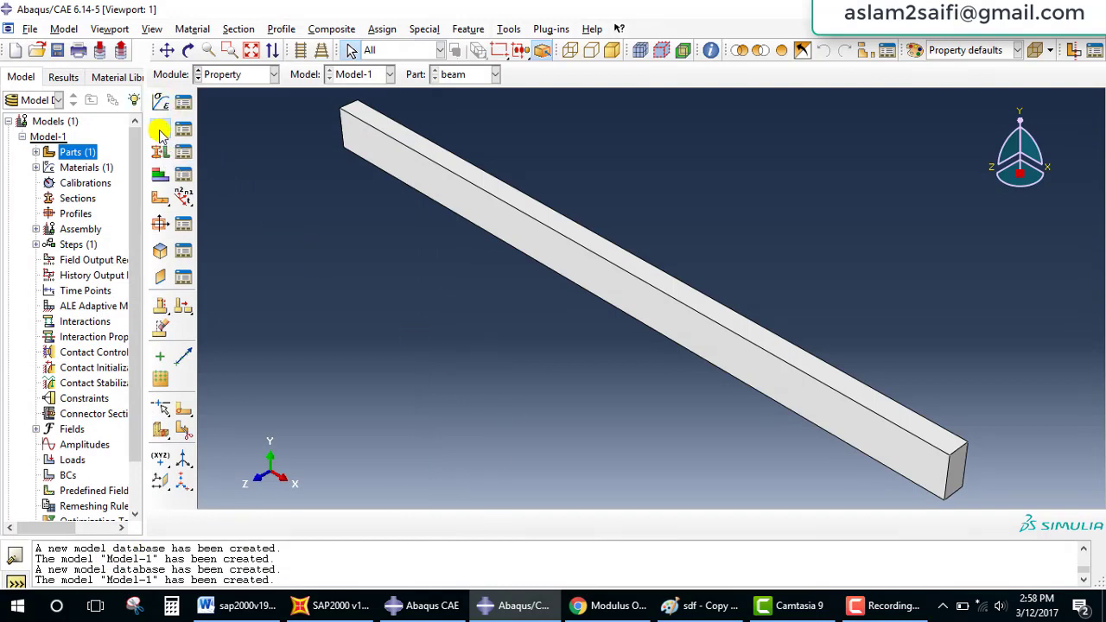
# Create Section-1 as a solid homogeneous section using the concrete material
pyautogui.click(160, 130)
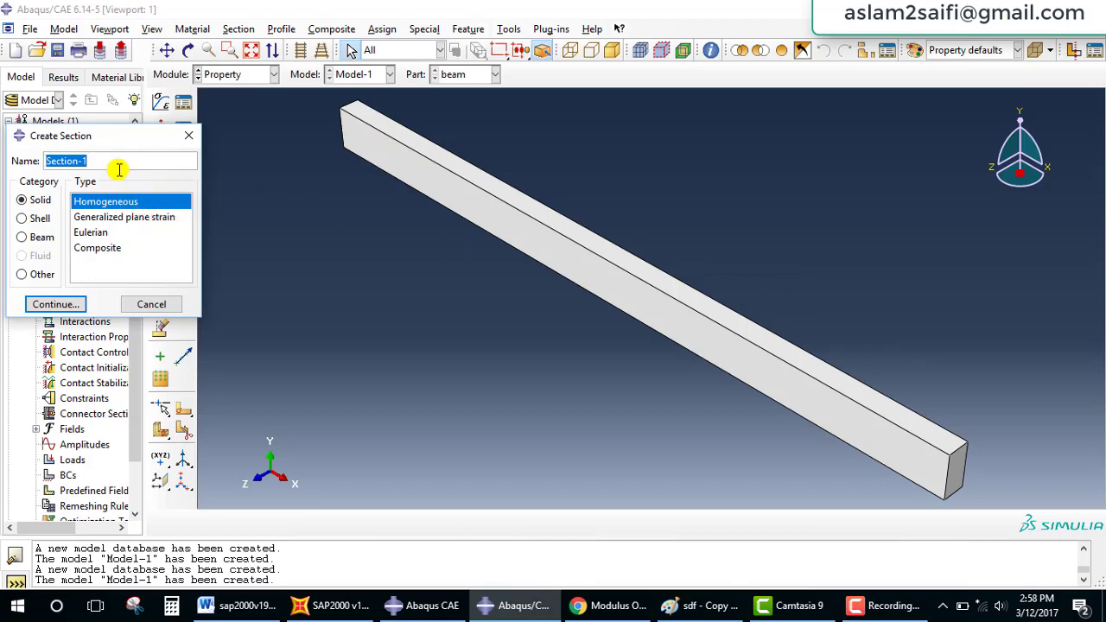
pyautogui.click(63, 305)
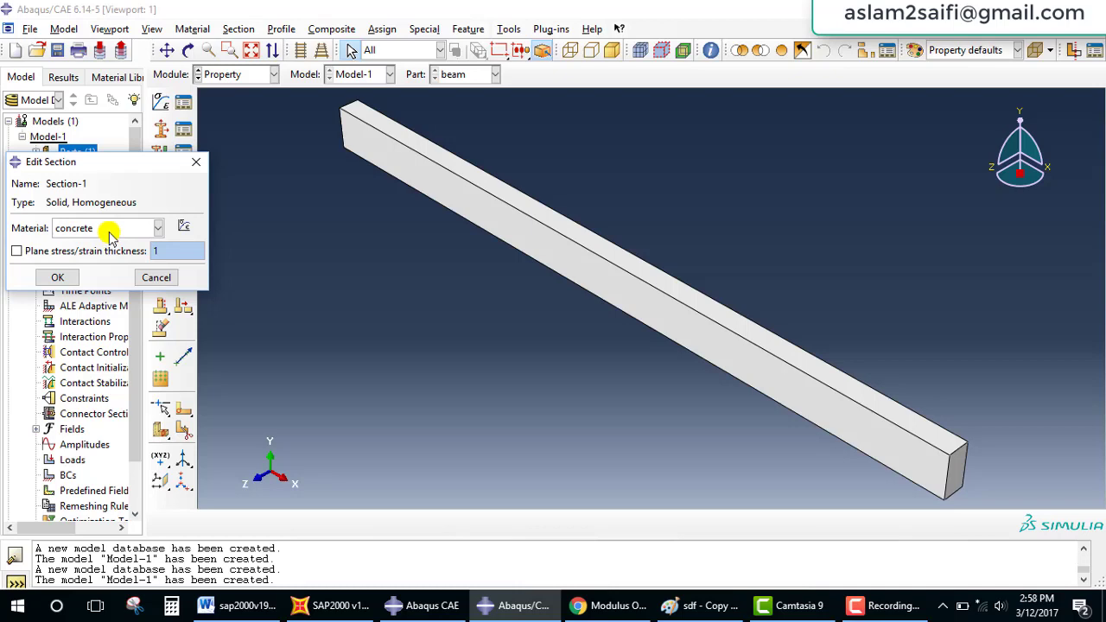
pyautogui.click(57, 278)
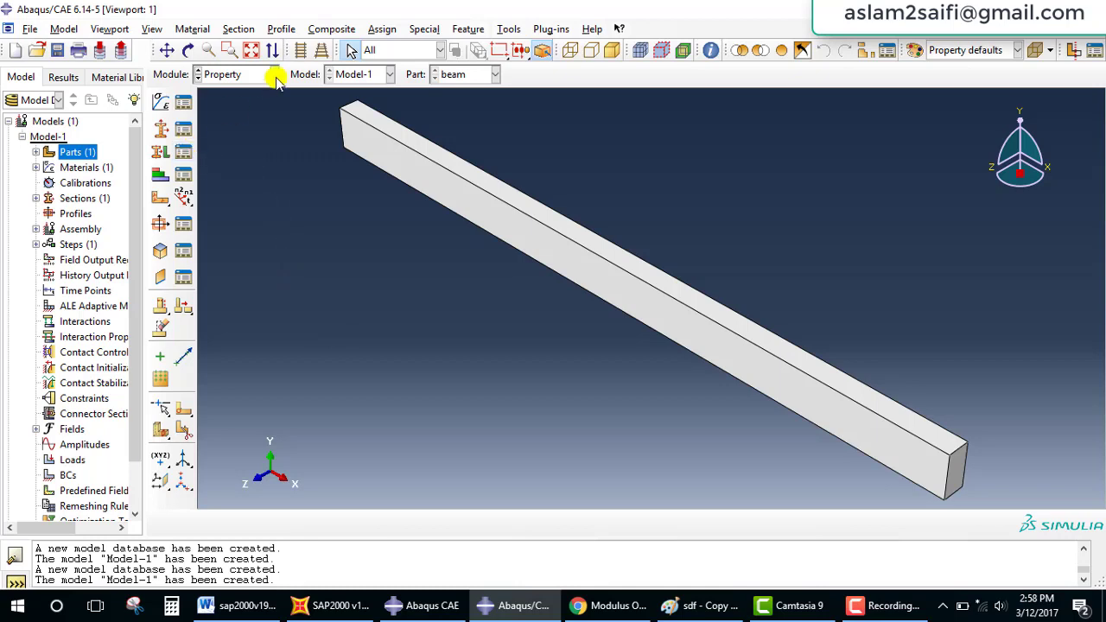
# Assign Section-1 to the whole beam part
pyautogui.click(158, 158)
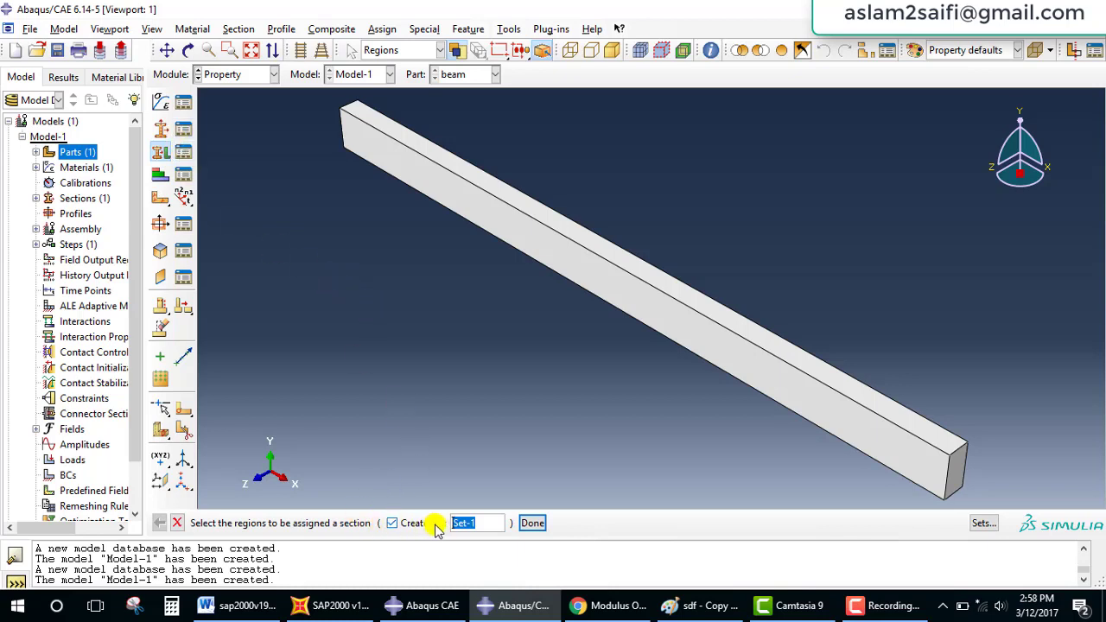
pyautogui.click(462, 530)
pyautogui.doubleClick(463, 530)
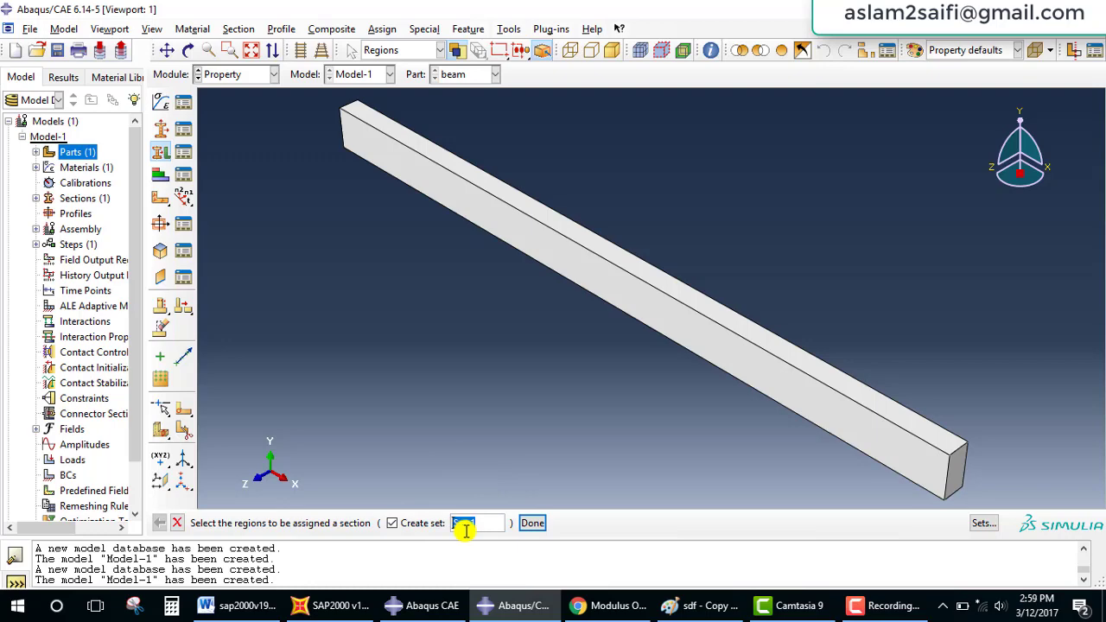
pyautogui.click(595, 273)
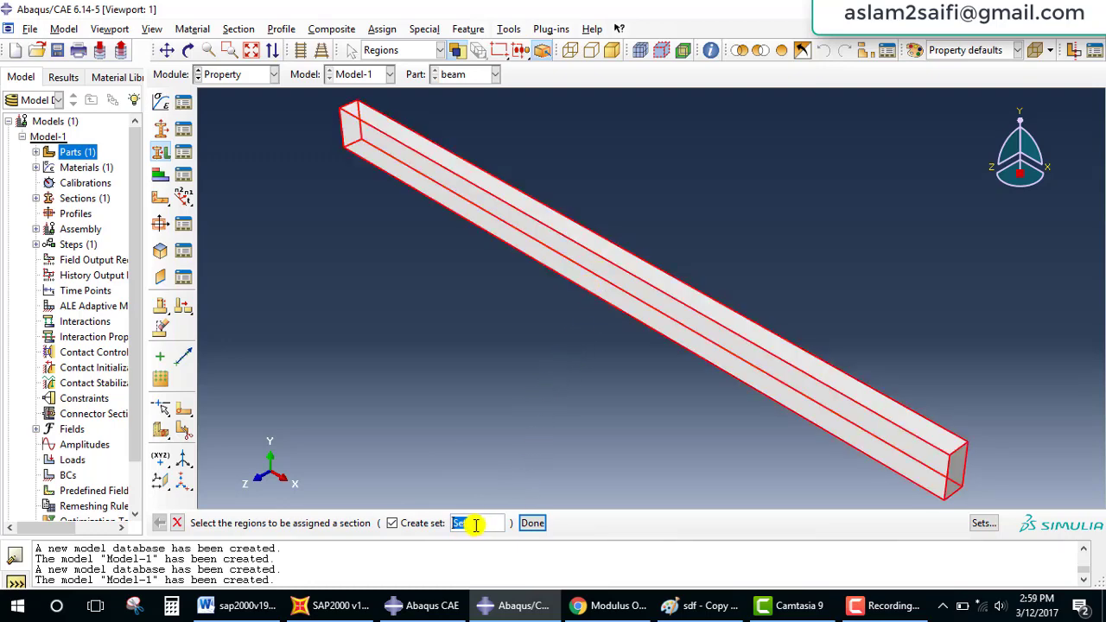
pyautogui.click(533, 523)
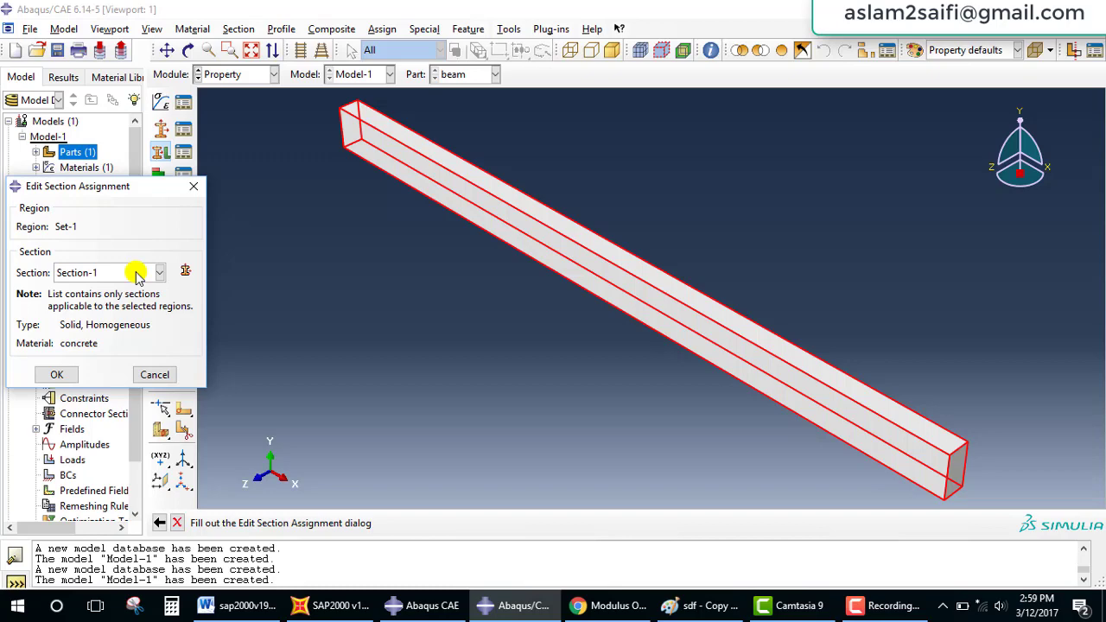
pyautogui.click(57, 374)
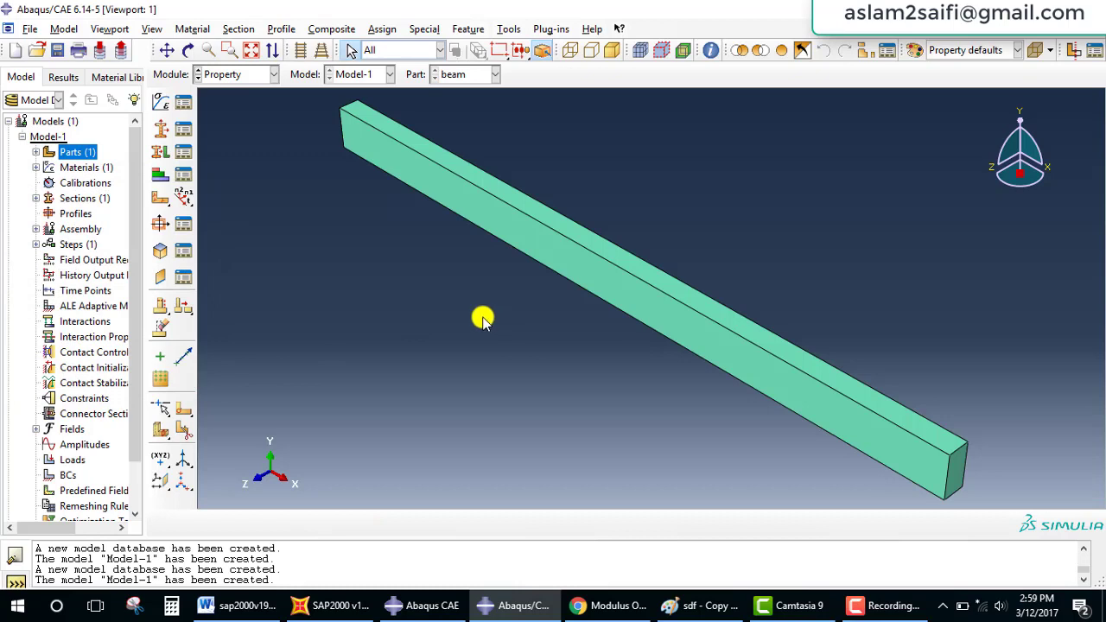
# Add a dependent instance of the beam part to the assembly
pyautogui.click(271, 76)
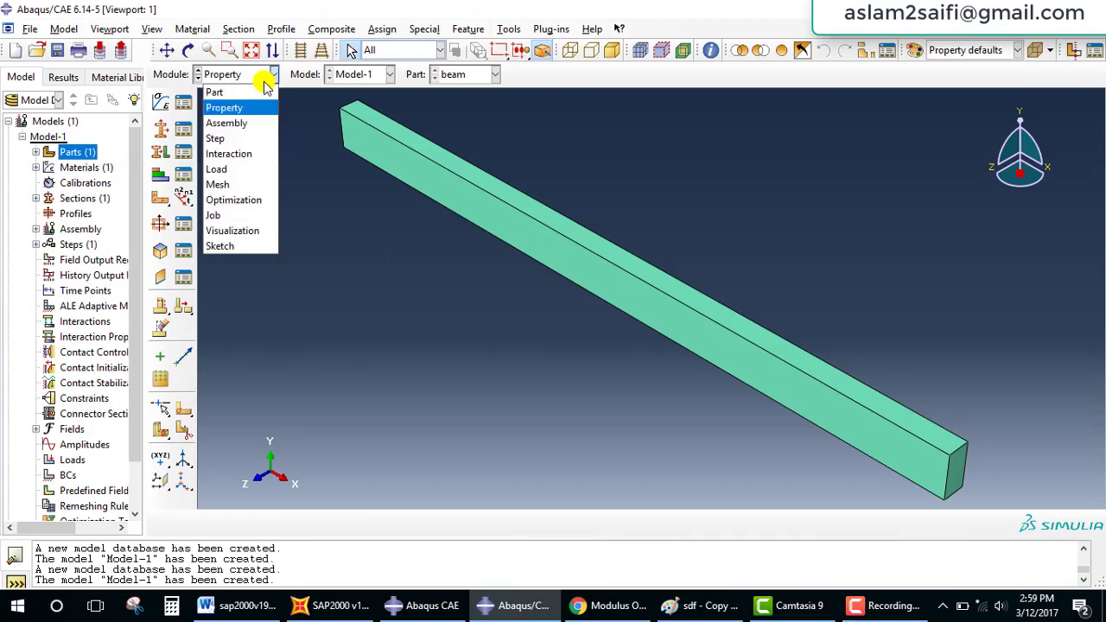
pyautogui.click(245, 122)
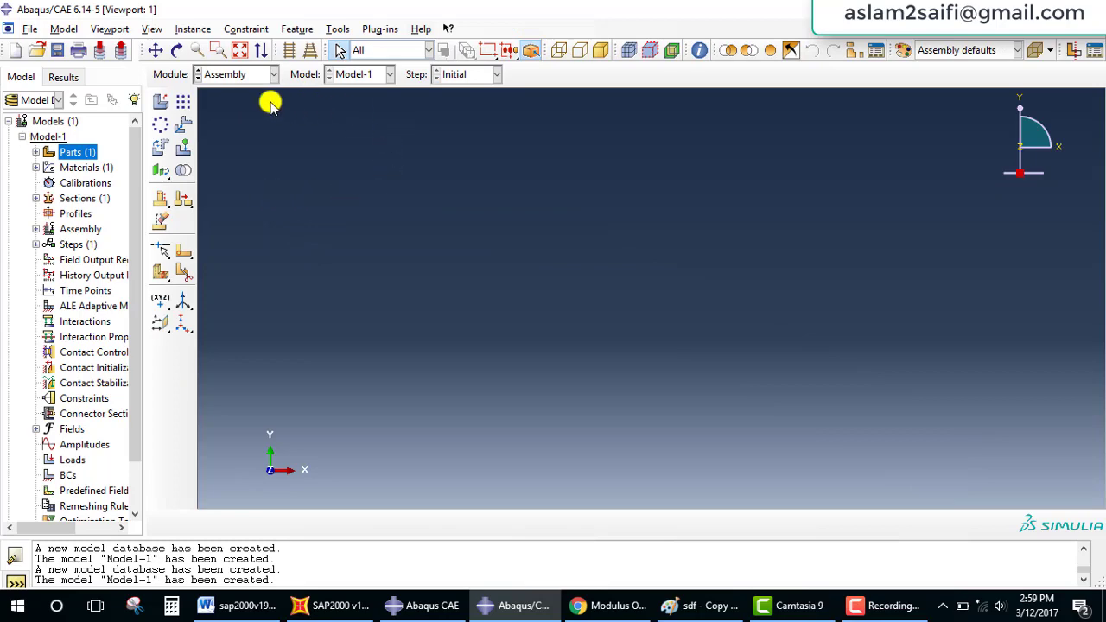
pyautogui.click(164, 111)
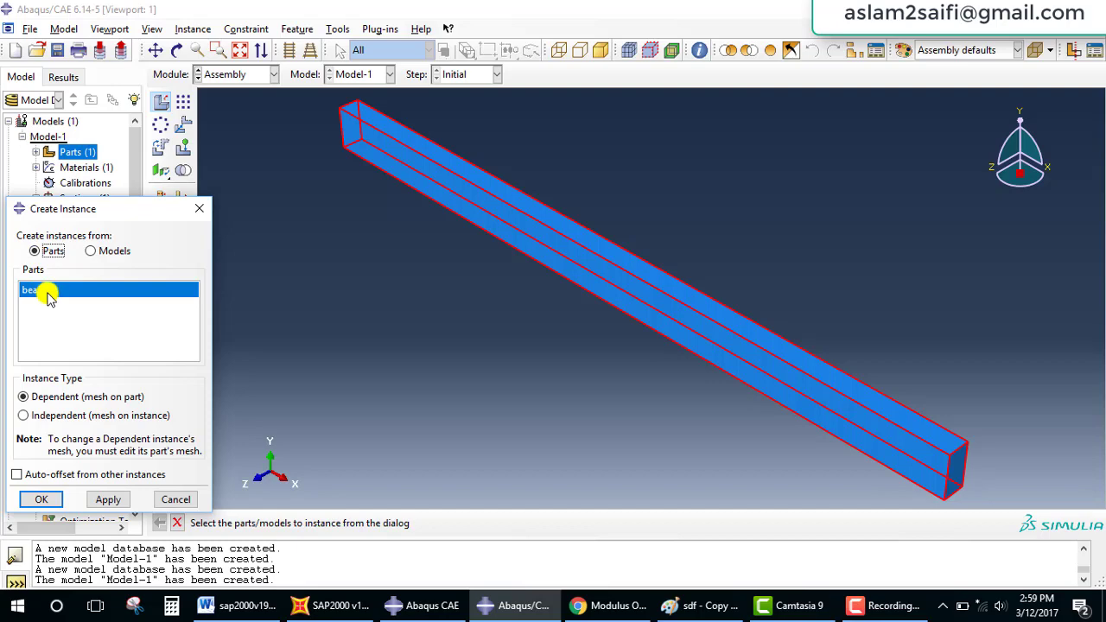
pyautogui.click(40, 499)
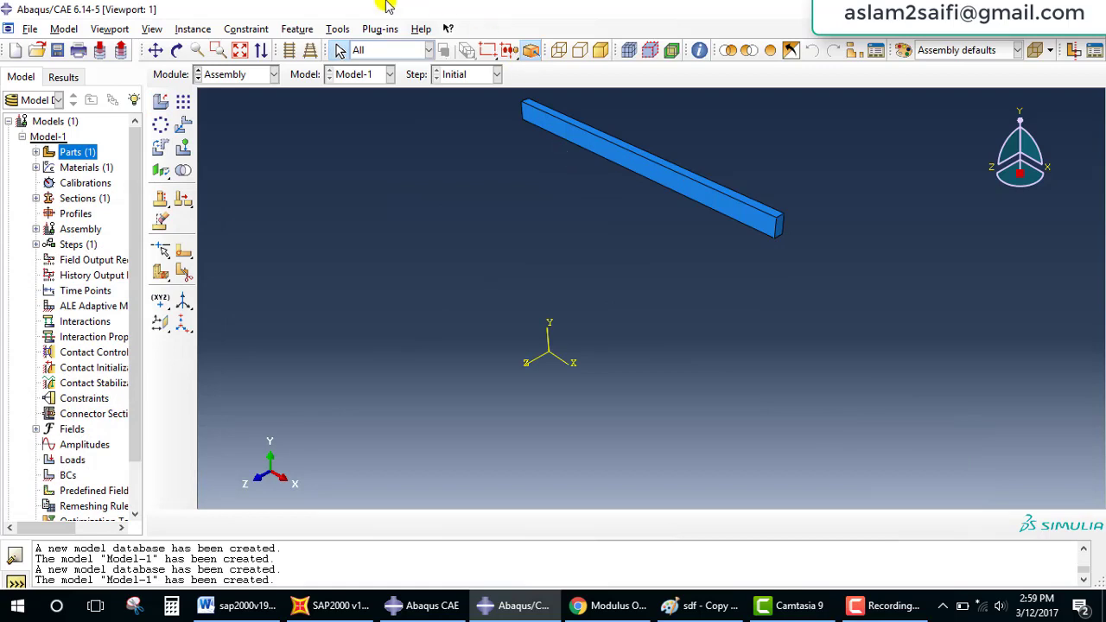
pyautogui.click(272, 74)
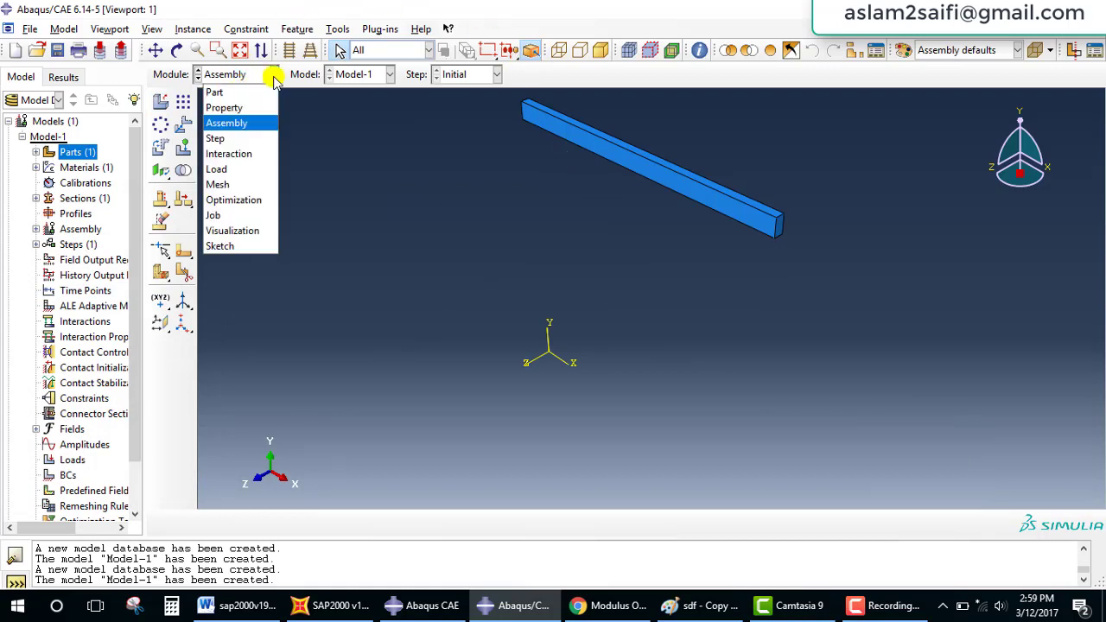
pyautogui.click(221, 138)
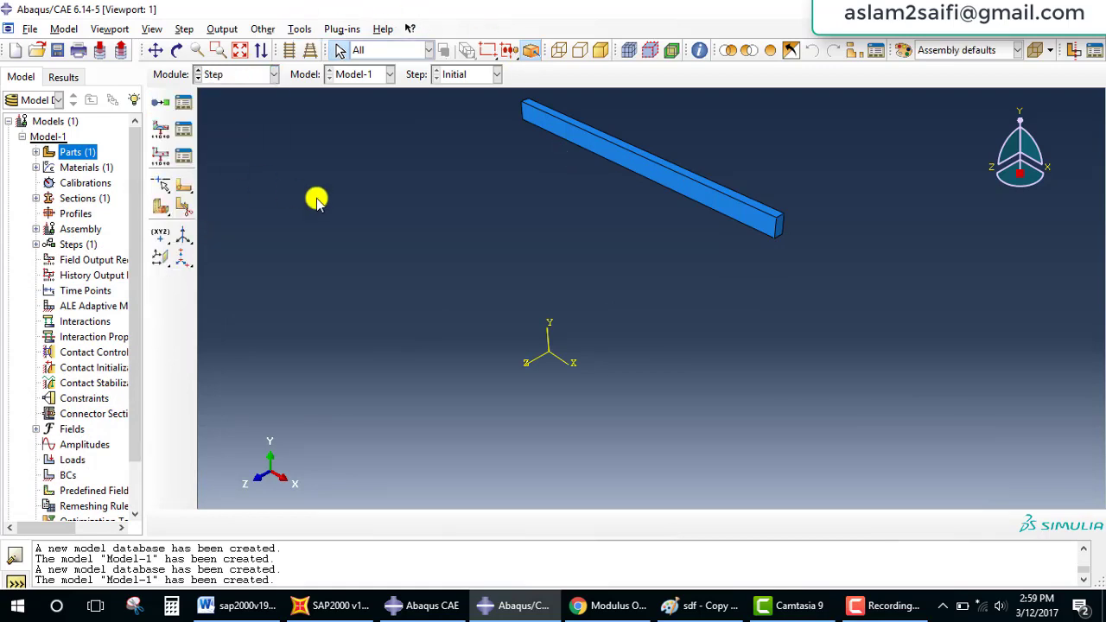
# Create Step-1 as a Static, General step described as 'beam', following Initial
pyautogui.click(161, 106)
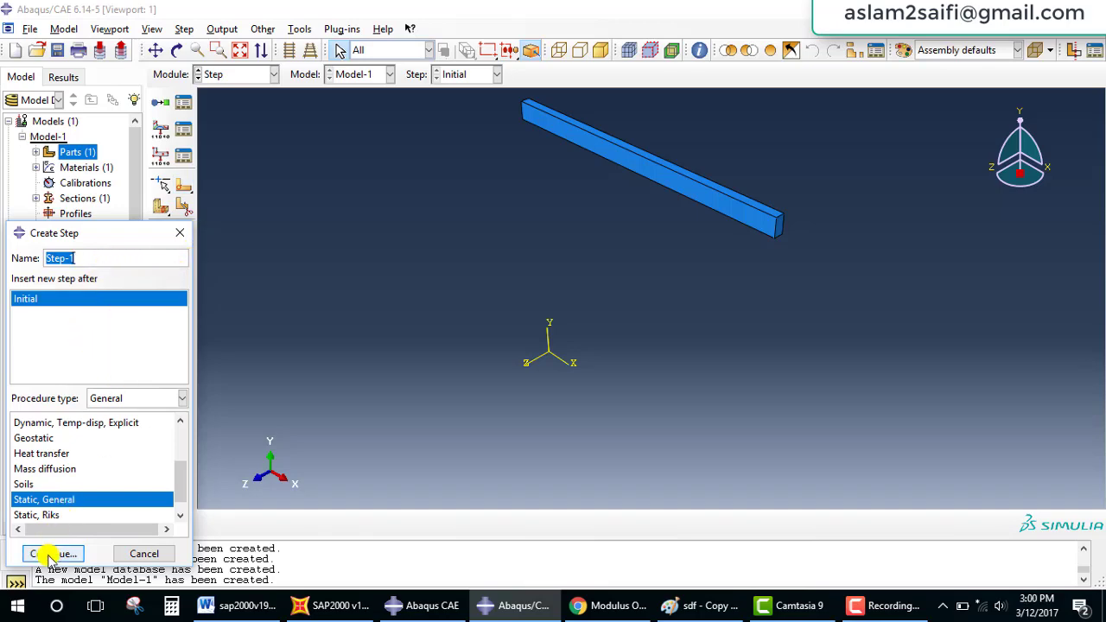
pyautogui.click(75, 554)
pyautogui.write('beam')
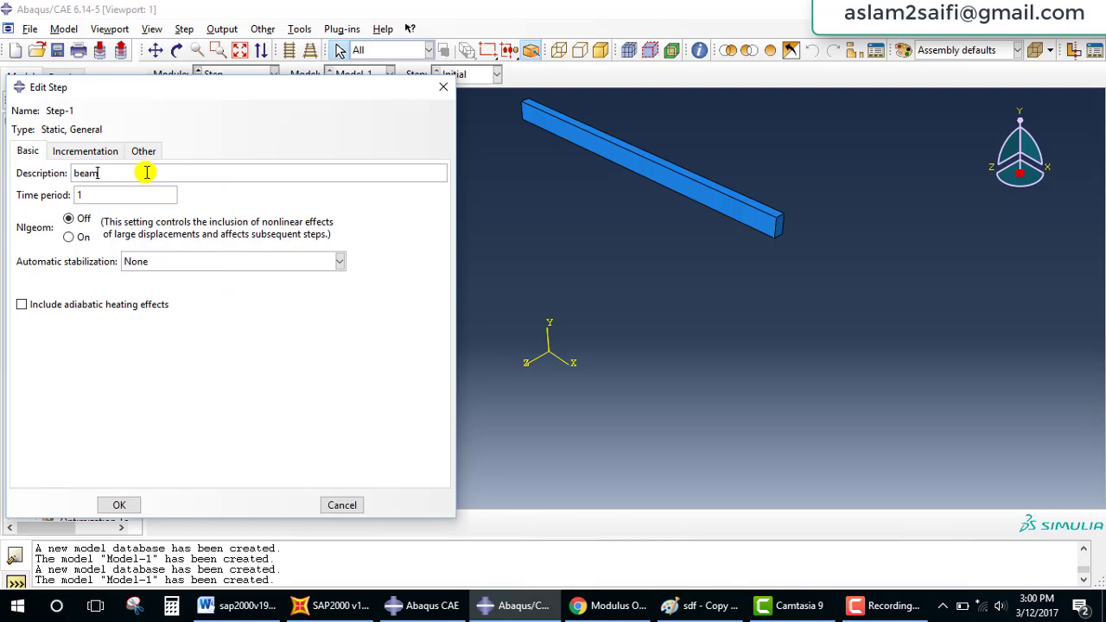
pyautogui.click(119, 504)
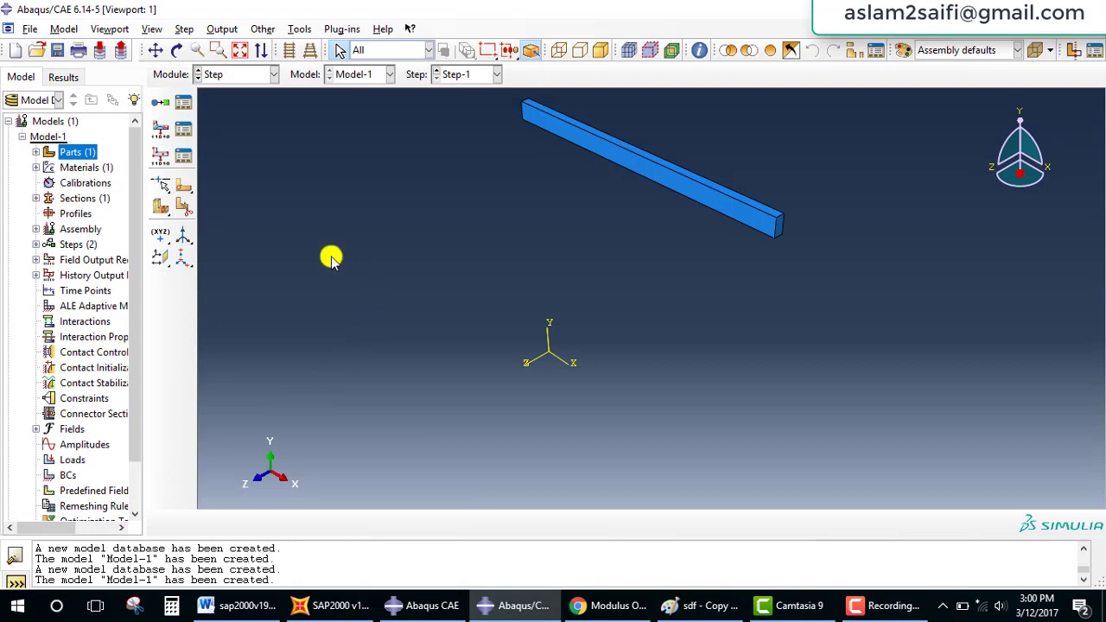
pyautogui.click(272, 74)
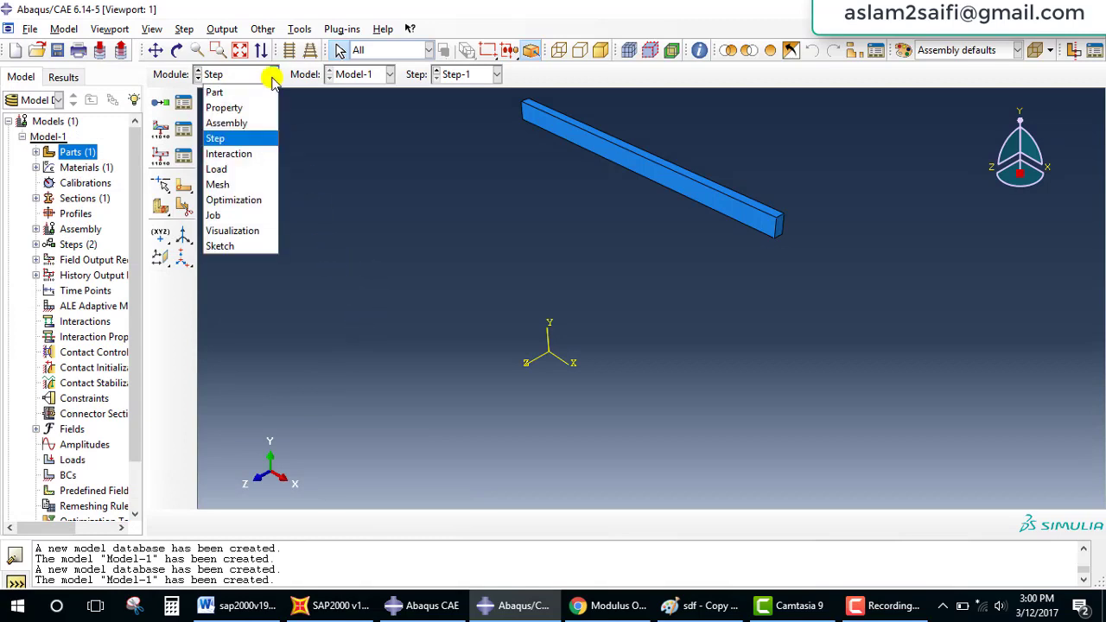
# Switch to the Load module and check the 'udl 100 kN/m' note in the Paint sketch
pyautogui.click(226, 170)
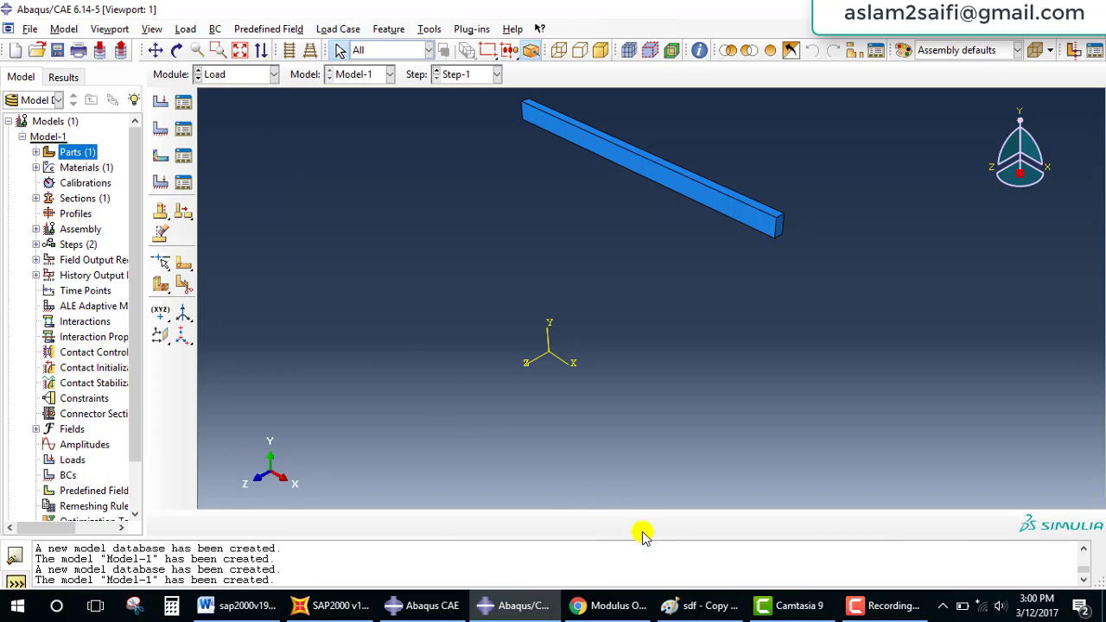
pyautogui.click(710, 606)
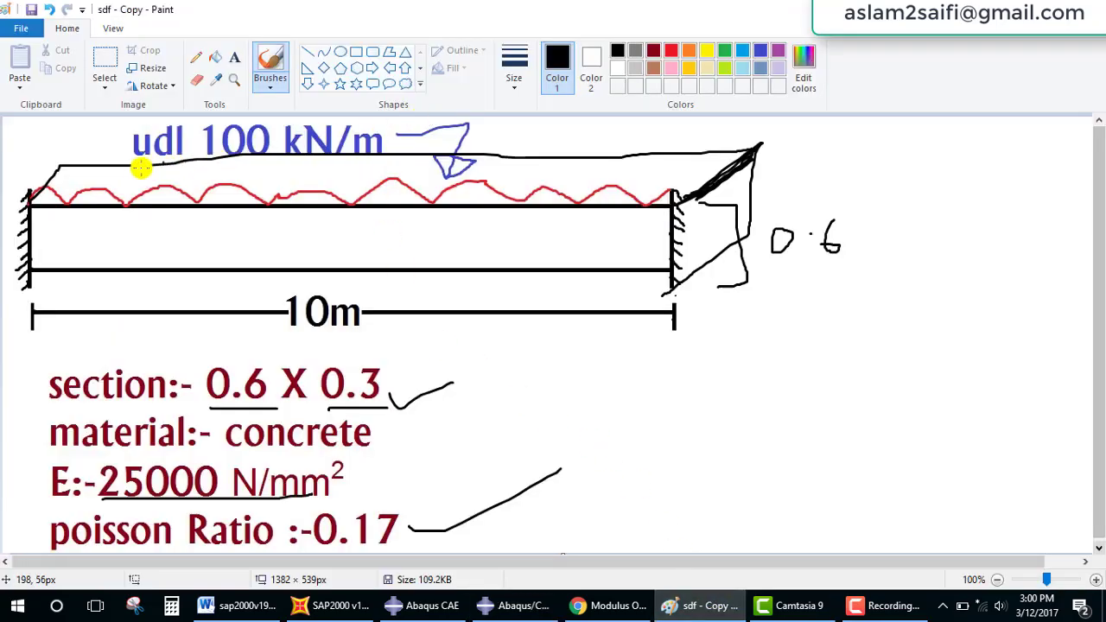
pyautogui.moveTo(134, 161); pyautogui.dragTo(384, 161)
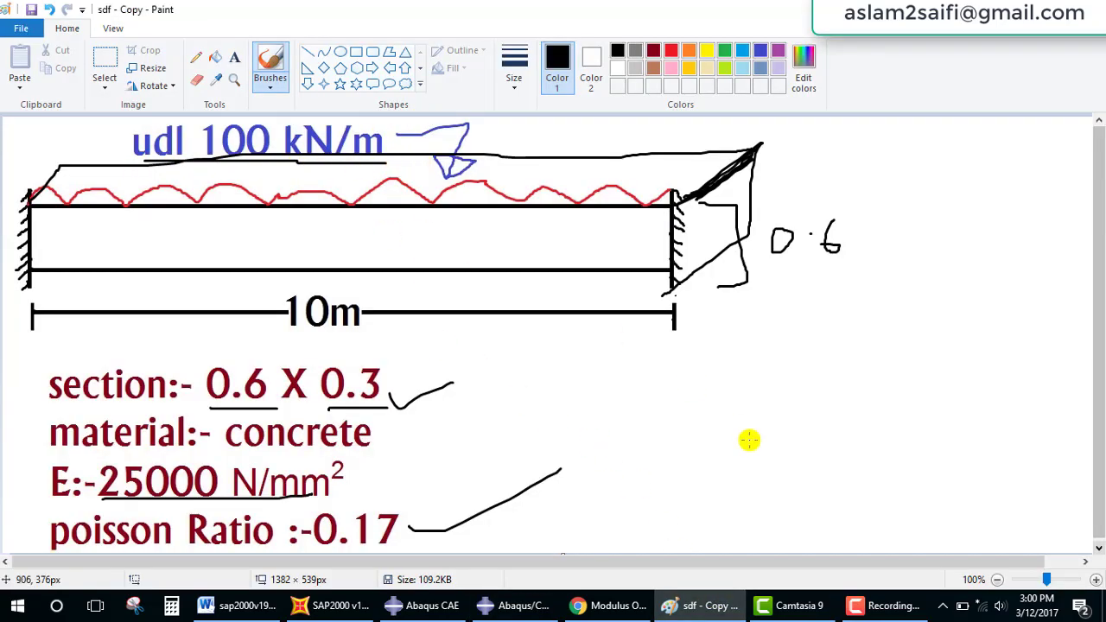
pyautogui.click(509, 607)
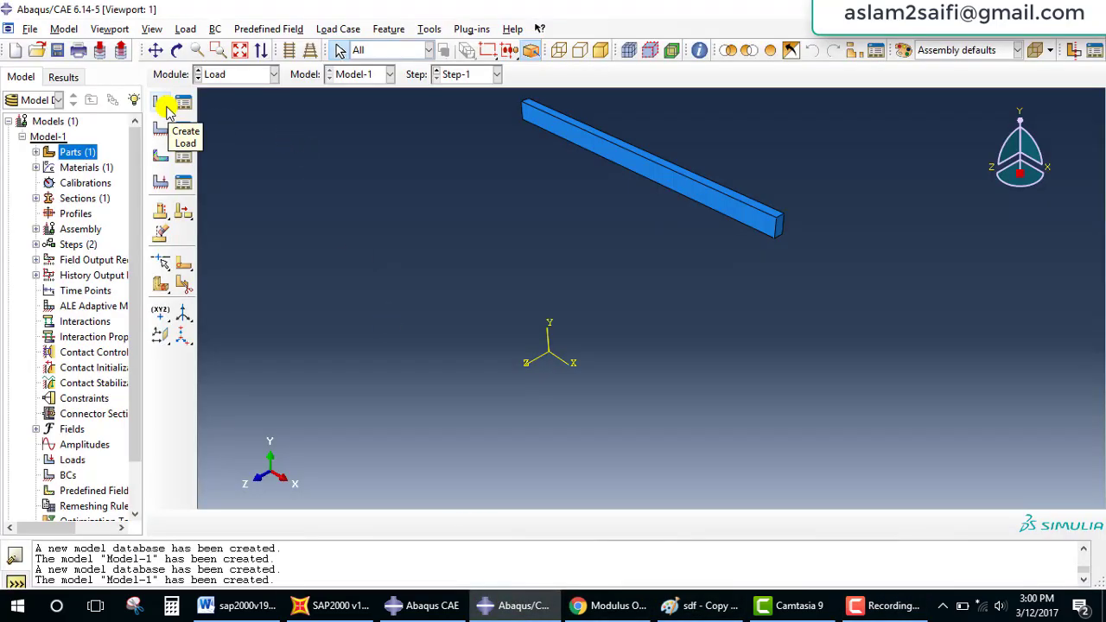
# Apply a pressure load of magnitude 100 to the beam's top face in Step-1
pyautogui.click(160, 104)
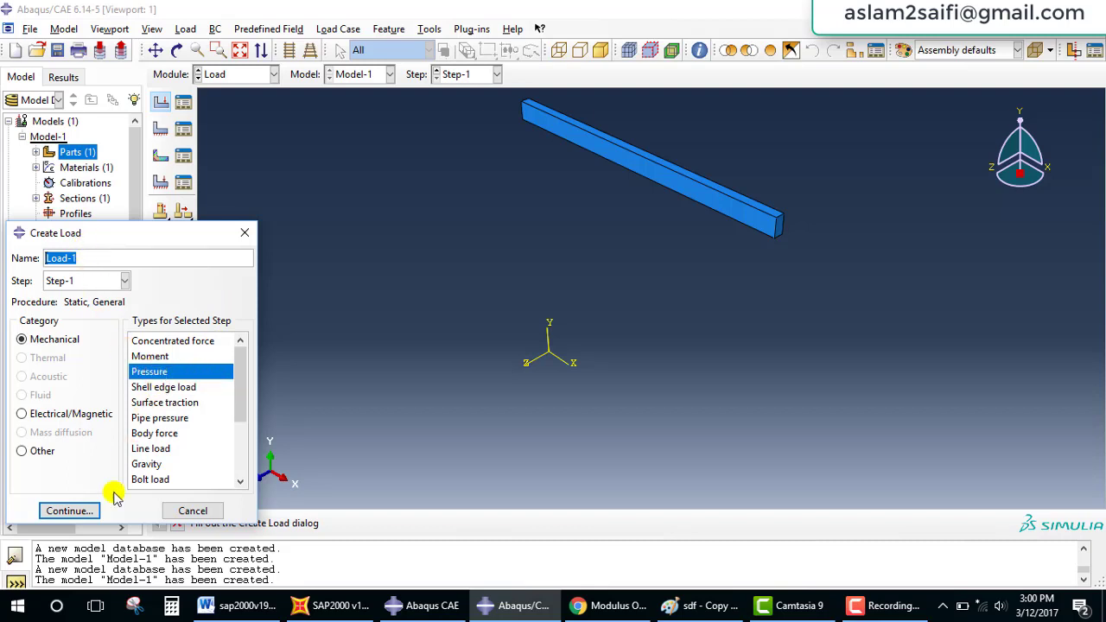
pyautogui.click(95, 511)
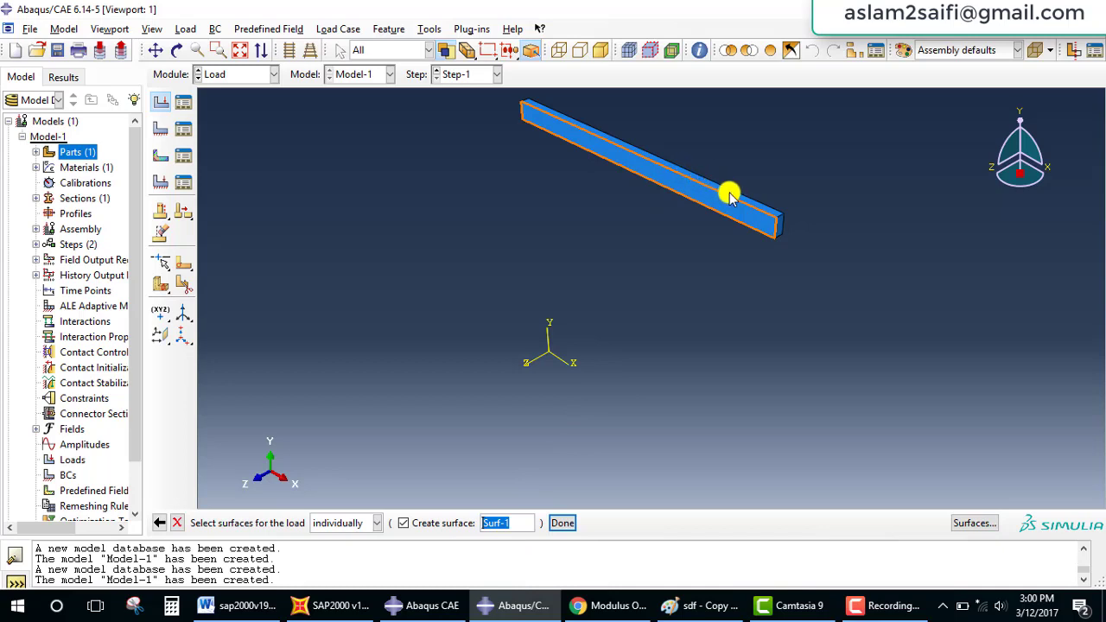
pyautogui.click(756, 205)
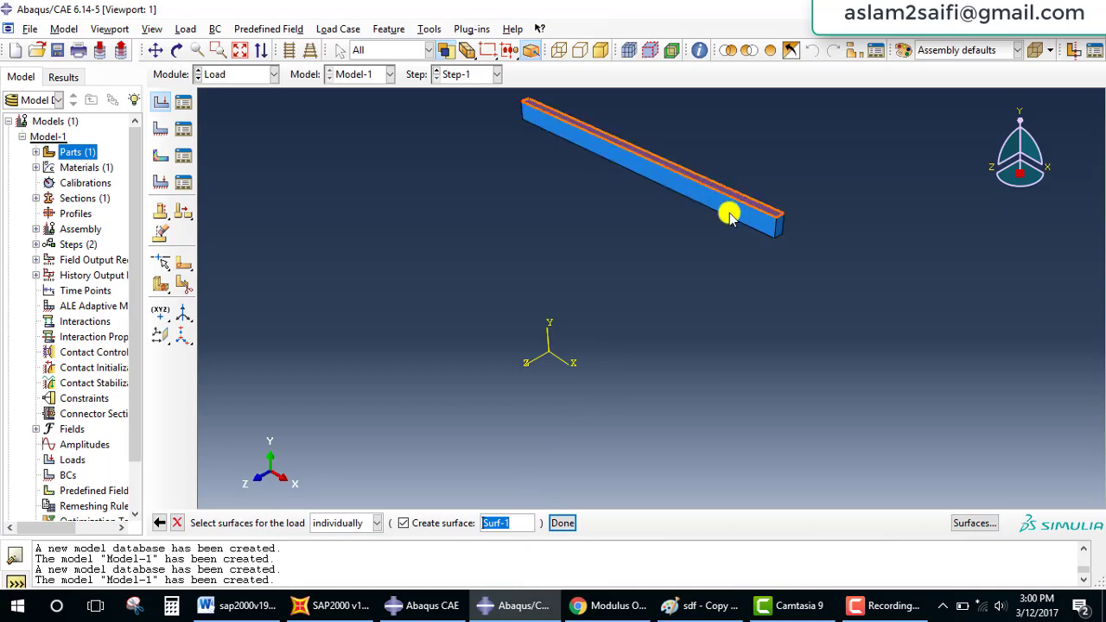
pyautogui.click(561, 523)
pyautogui.write('100')
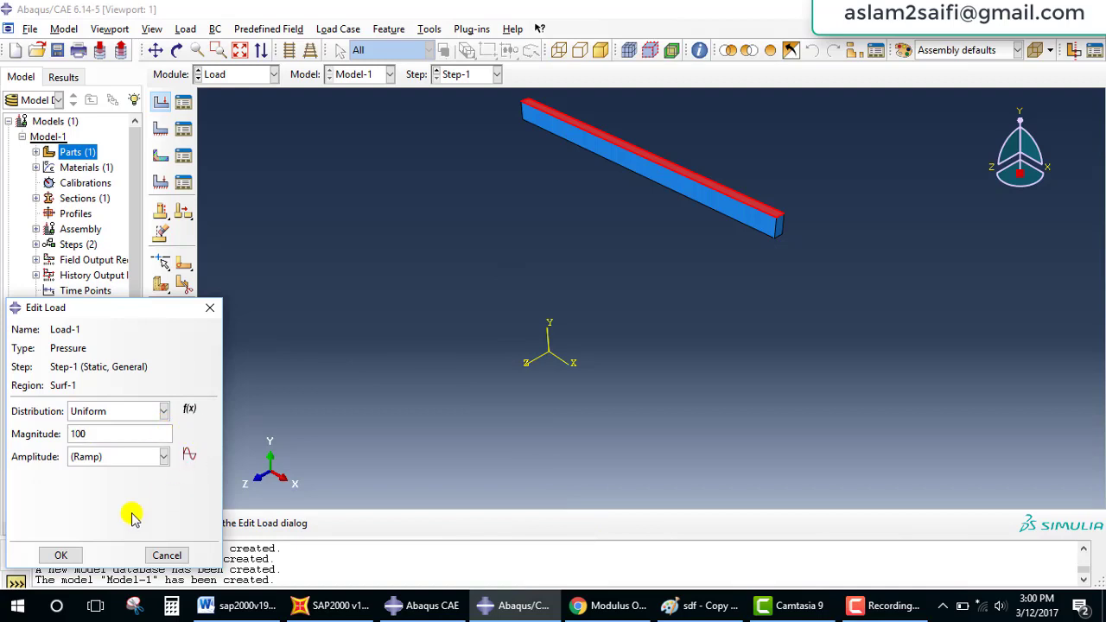
pyautogui.click(57, 553)
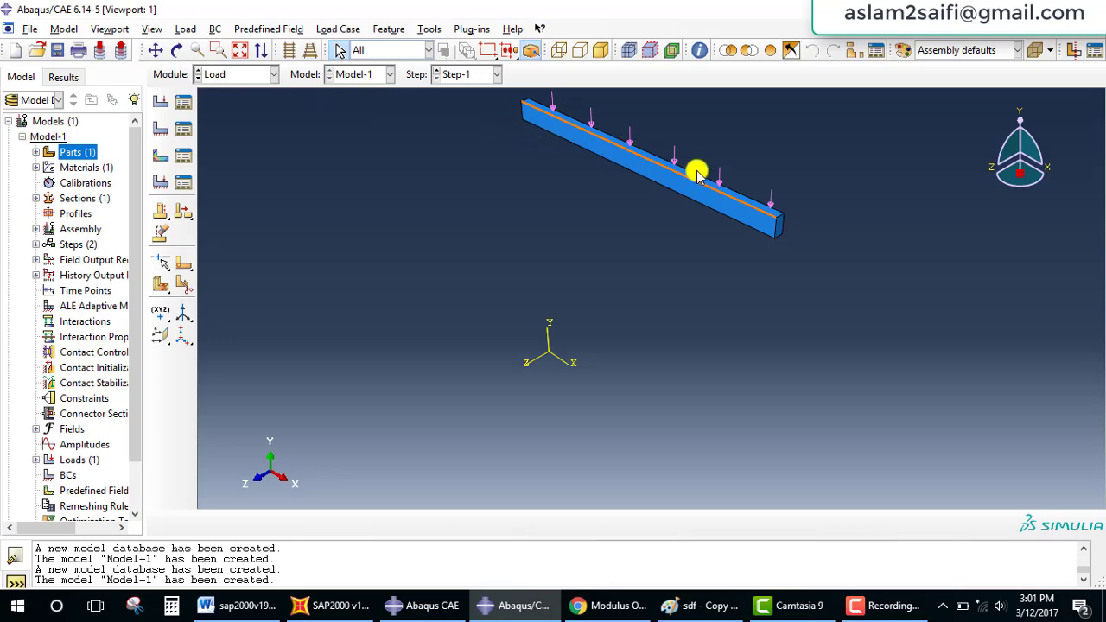
pyautogui.click(273, 74)
# Seed the beam part with global size 0.5 and mesh it into 20 elements
pyautogui.click(231, 185)
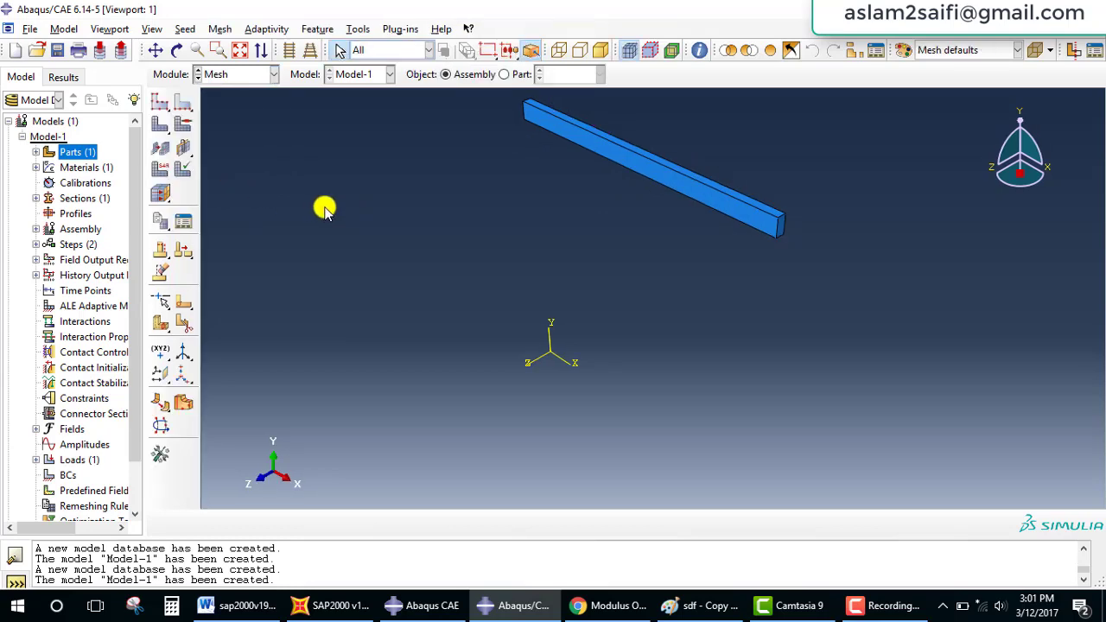
pyautogui.click(163, 111)
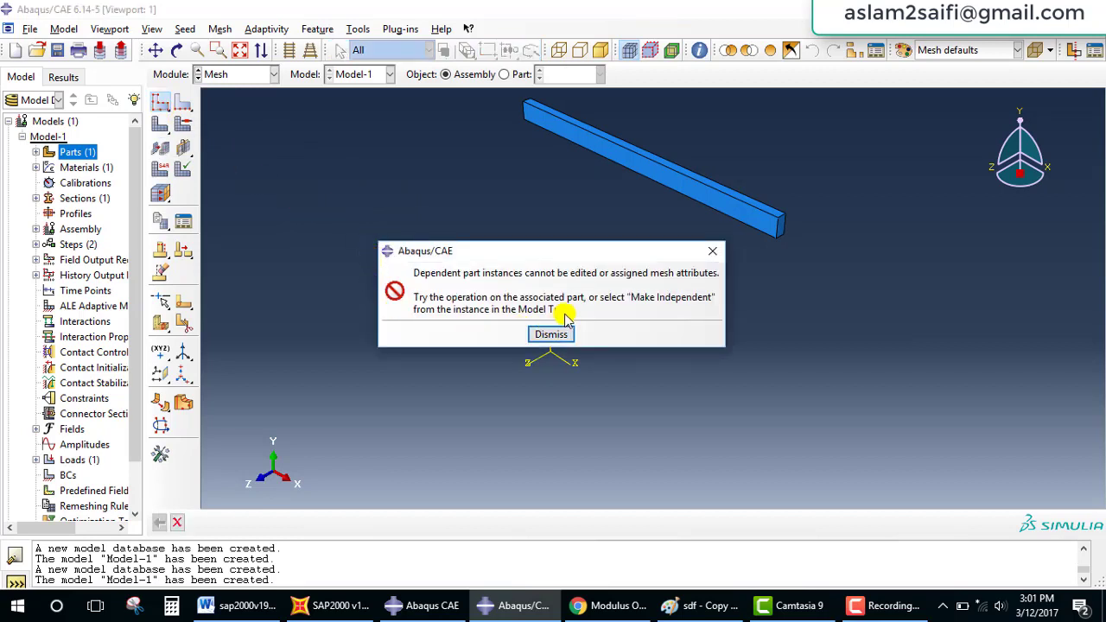
pyautogui.click(710, 252)
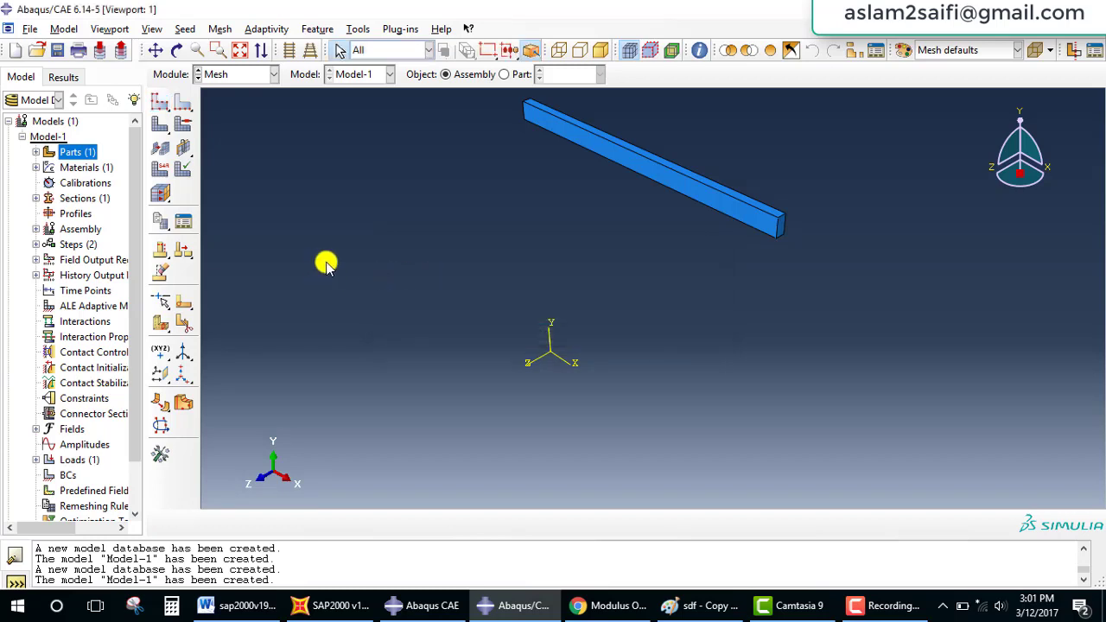
pyautogui.click(505, 75)
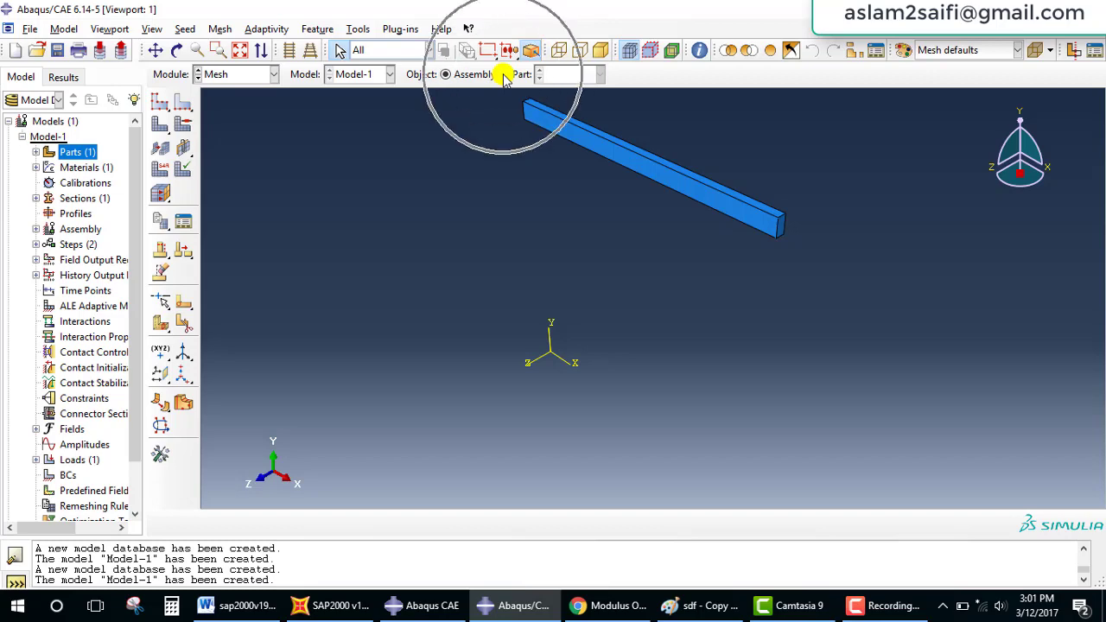
pyautogui.click(160, 104)
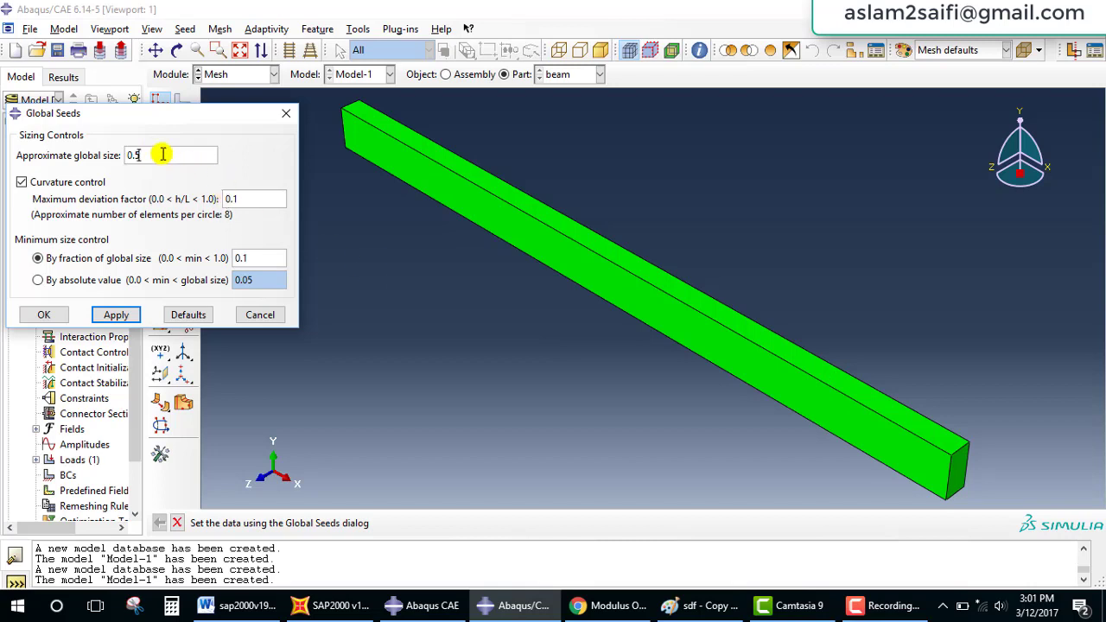
pyautogui.click(47, 321)
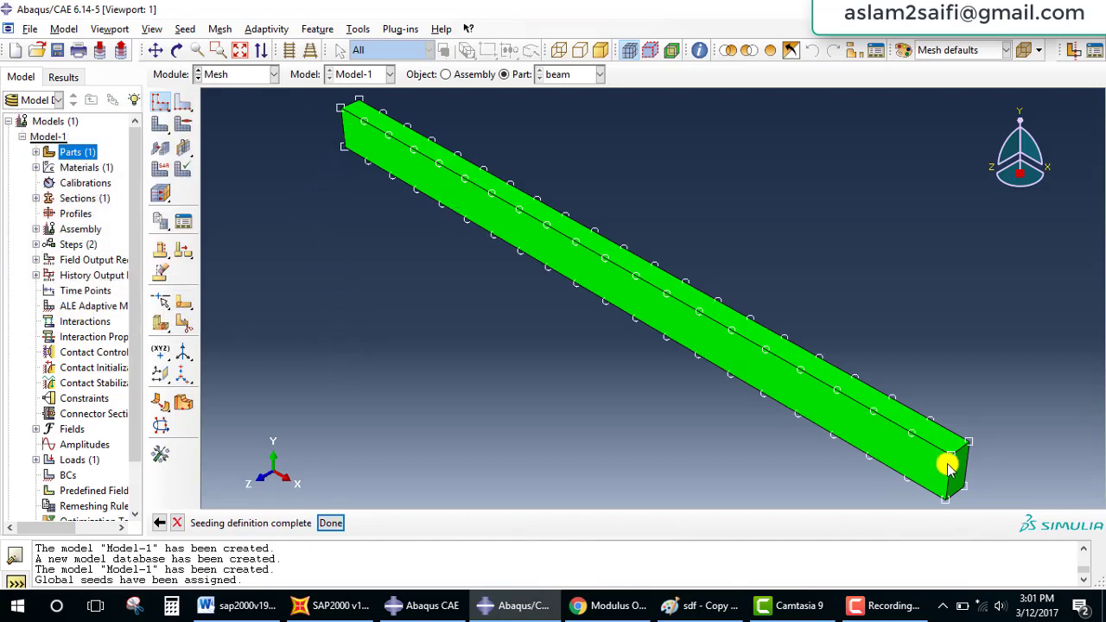
pyautogui.click(160, 128)
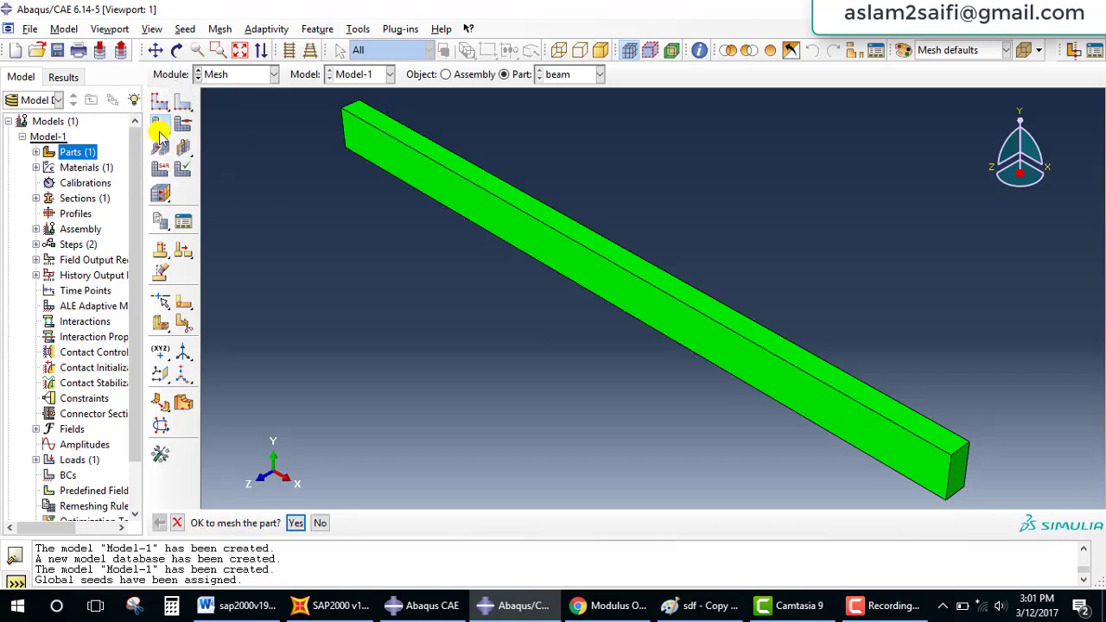
pyautogui.click(294, 525)
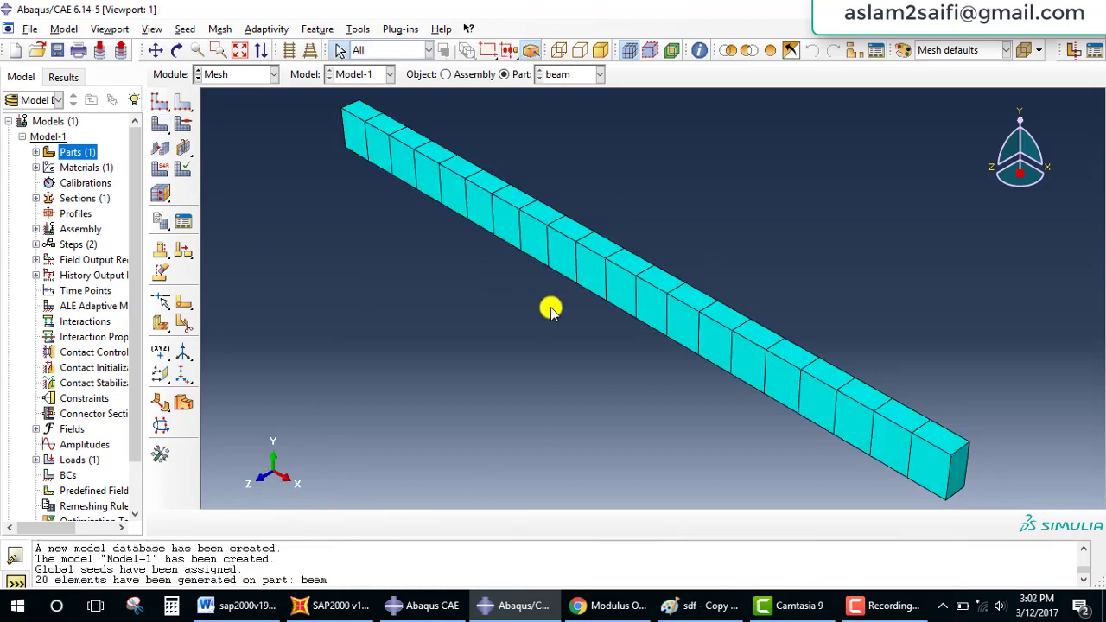
pyautogui.click(268, 74)
# Create encastre boundary condition BC-1 fixing the beam's right end face
pyautogui.click(216, 169)
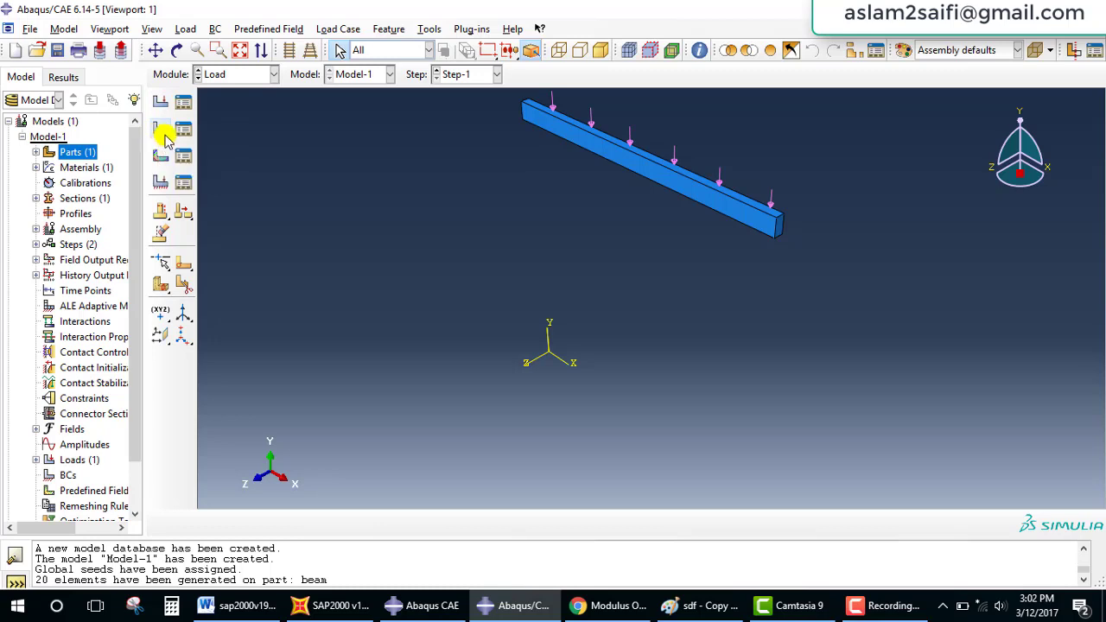
pyautogui.click(162, 129)
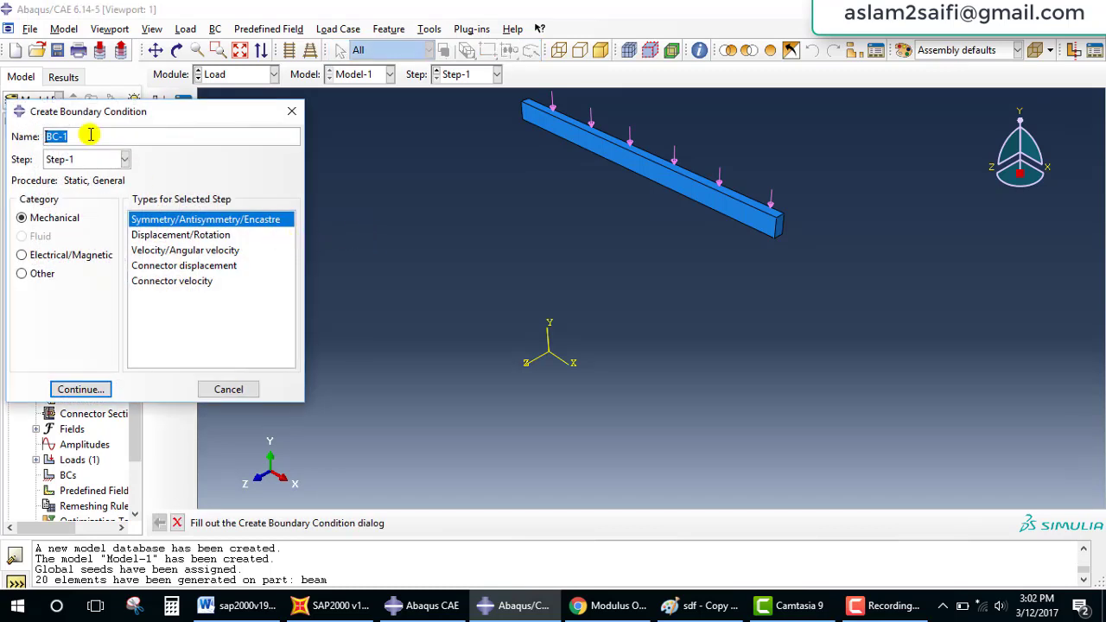
pyautogui.click(97, 390)
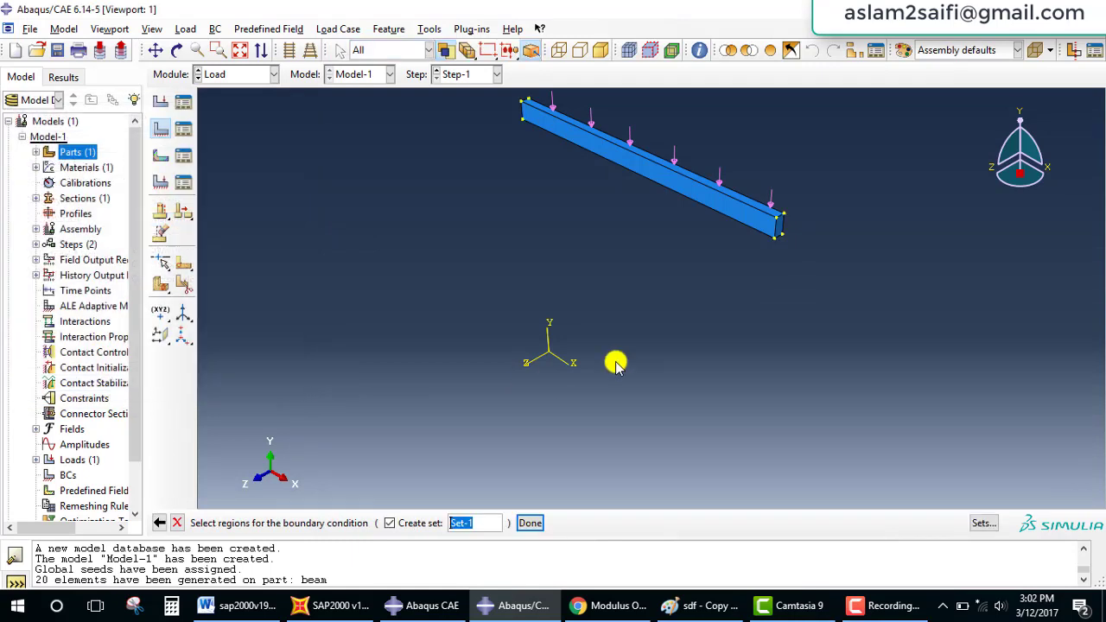
pyautogui.click(778, 226)
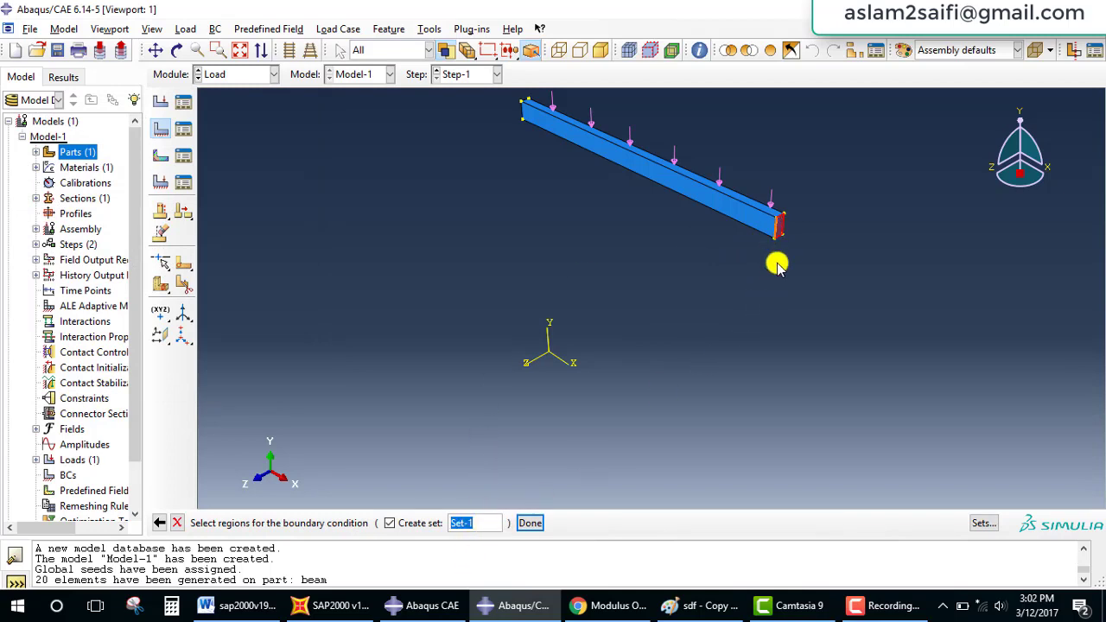
pyautogui.click(529, 523)
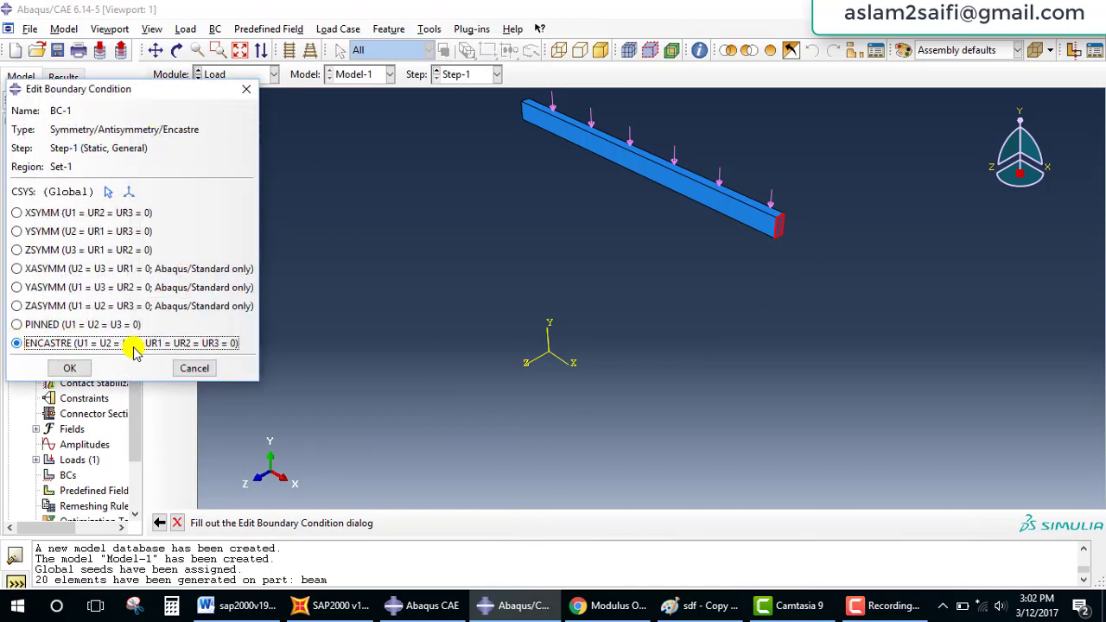
pyautogui.click(69, 372)
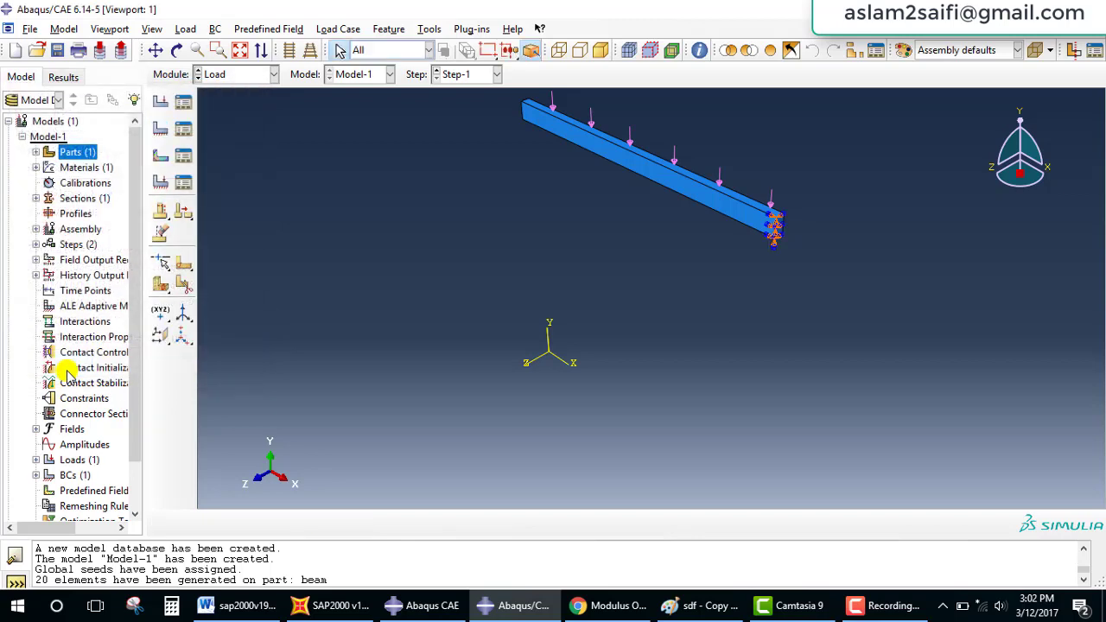
# Create encastre boundary condition BC-2 fixing the beam's left end face
pyautogui.click(178, 50)
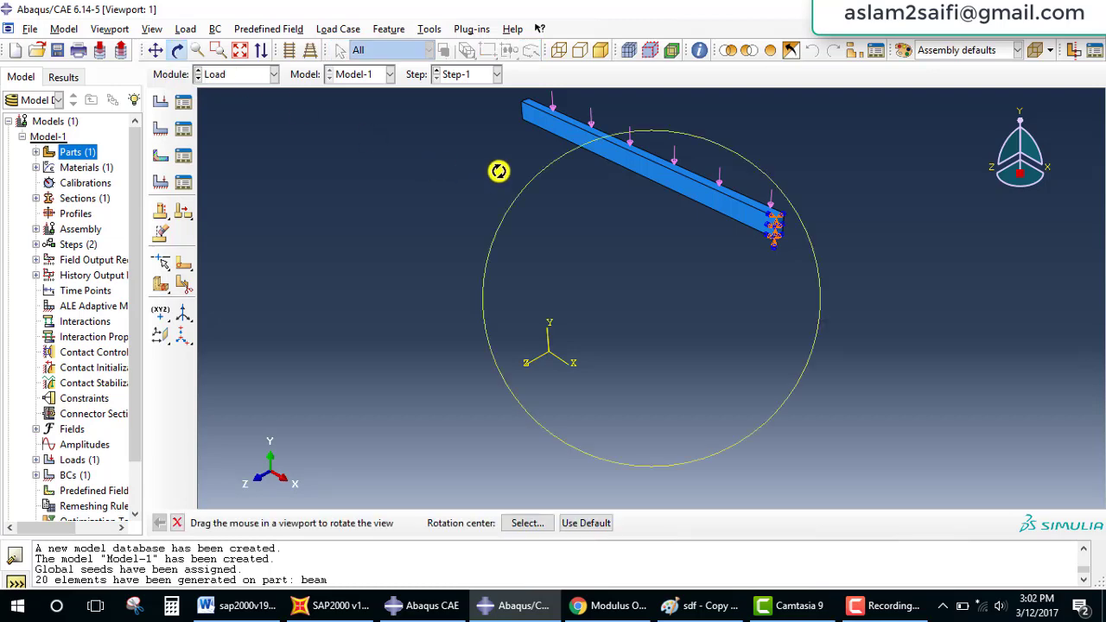
pyautogui.moveTo(531, 208); pyautogui.dragTo(663, 271)
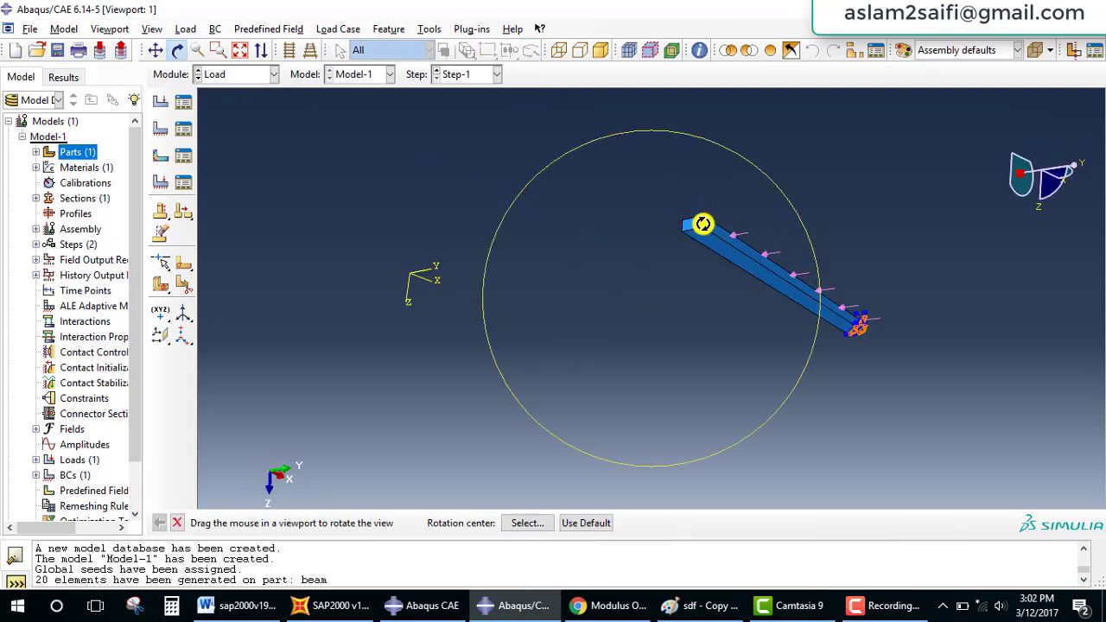
pyautogui.click(162, 132)
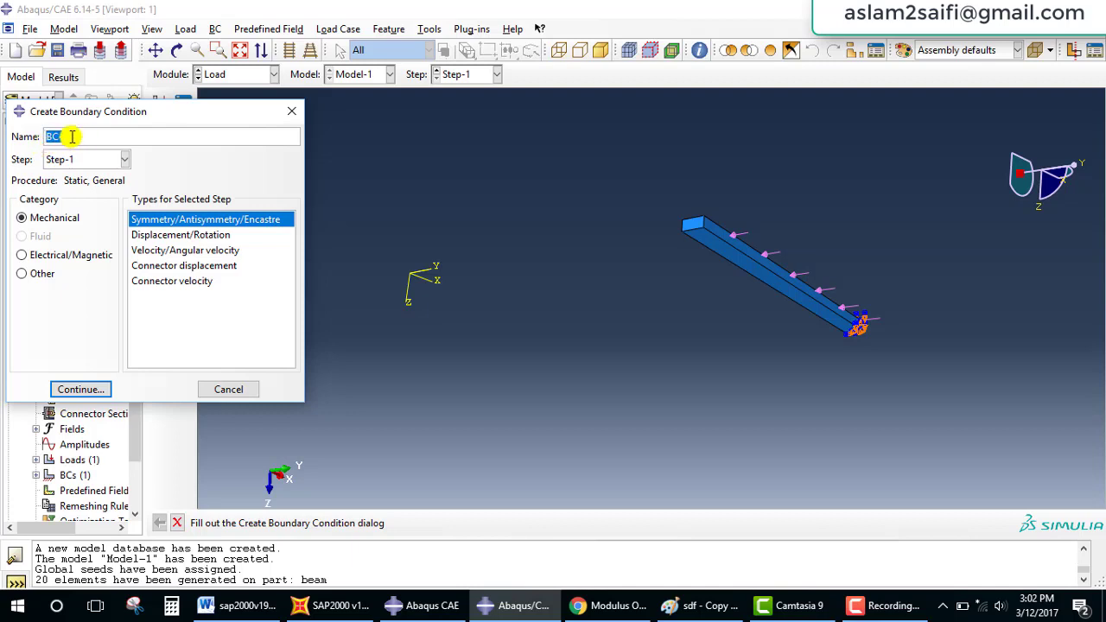
pyautogui.click(80, 389)
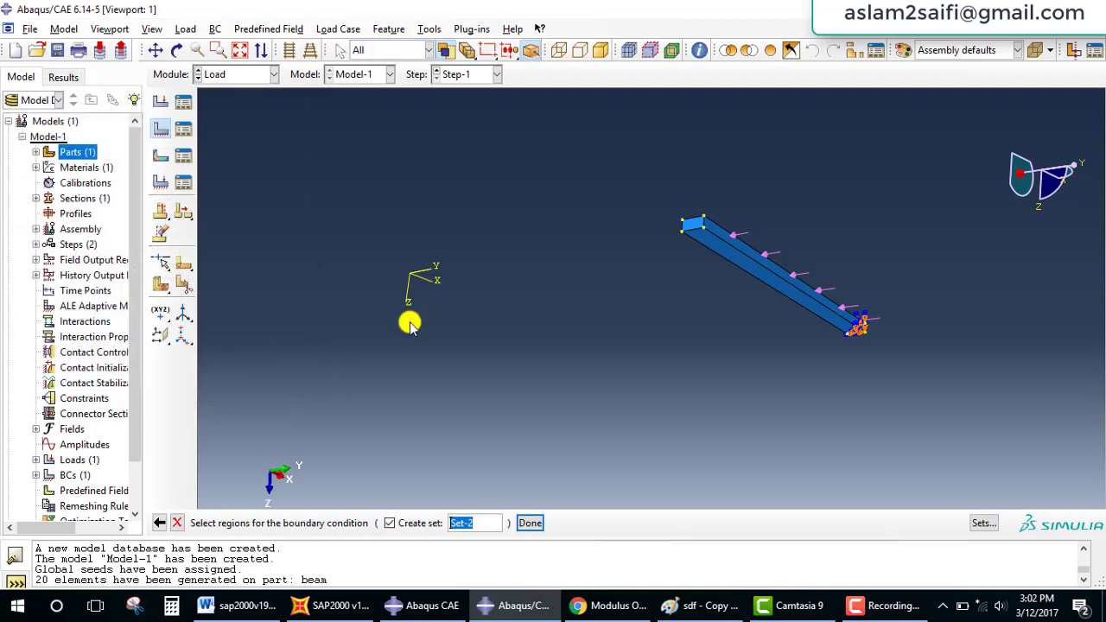
pyautogui.click(691, 227)
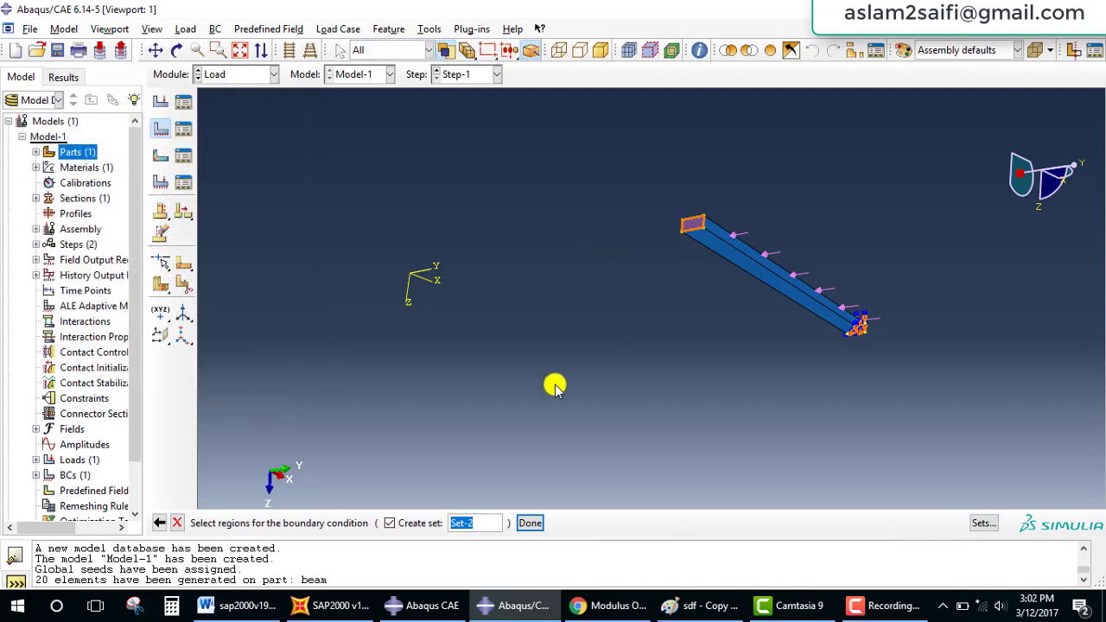
pyautogui.click(537, 527)
pyautogui.click(85, 343)
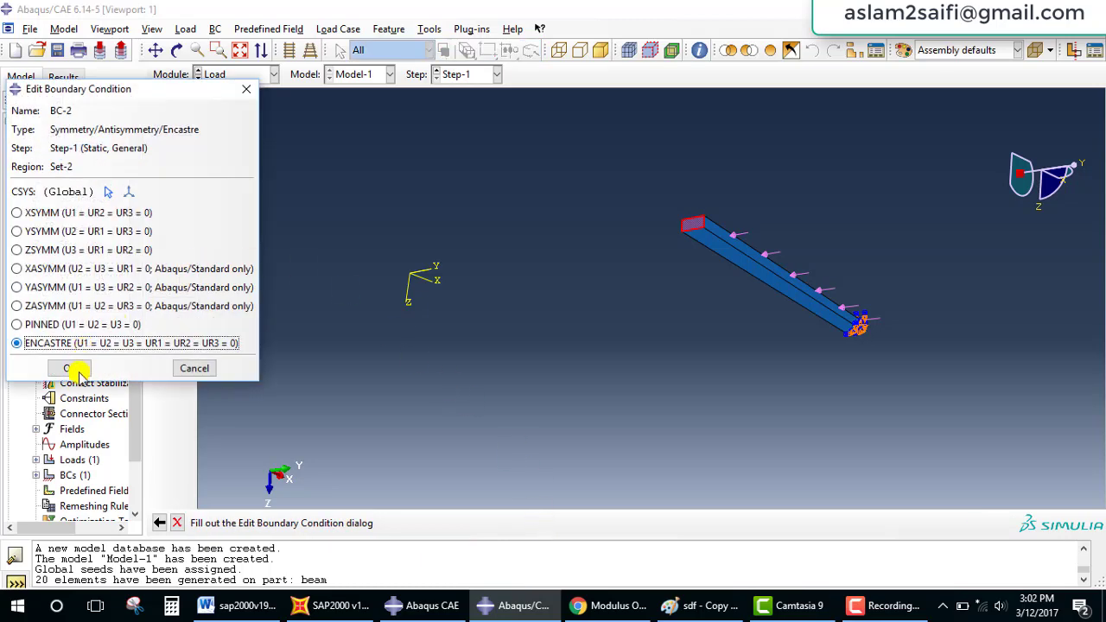
pyautogui.click(76, 369)
# Orbit back to a side-on view of the beam and clear the selection
pyautogui.moveTo(768, 340)
pyautogui.mouseDown()
pyautogui.moveTo(724, 273)
pyautogui.moveTo(682, 288)
pyautogui.mouseUp()
pyautogui.click(177, 50)
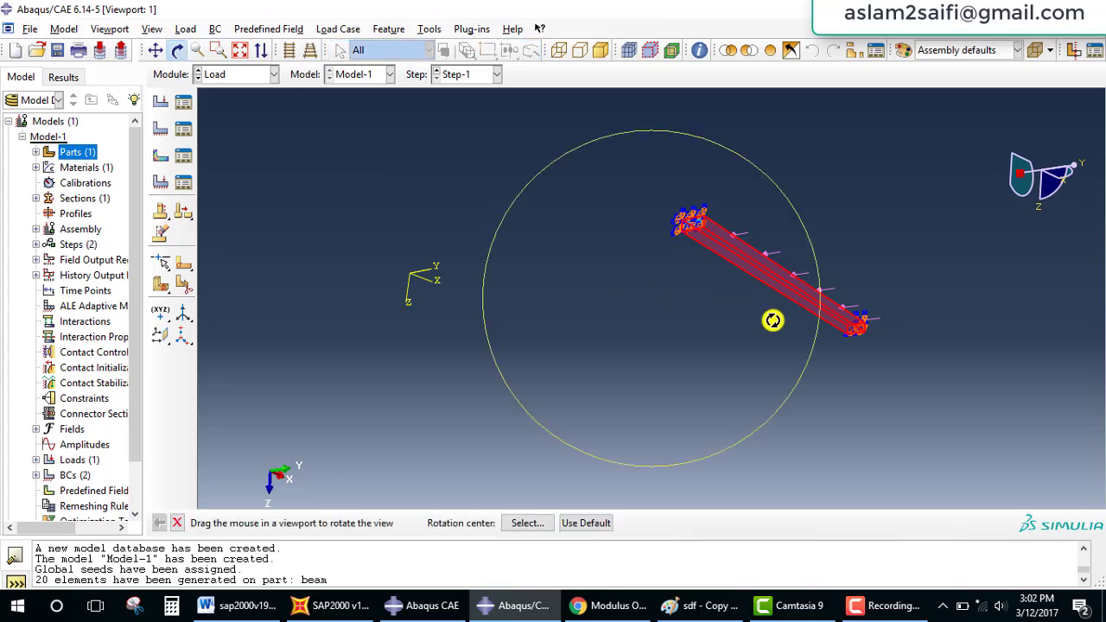
pyautogui.moveTo(773, 321)
pyautogui.mouseDown()
pyautogui.moveTo(711, 251)
pyautogui.moveTo(625, 230)
pyautogui.moveTo(723, 336)
pyautogui.mouseUp()
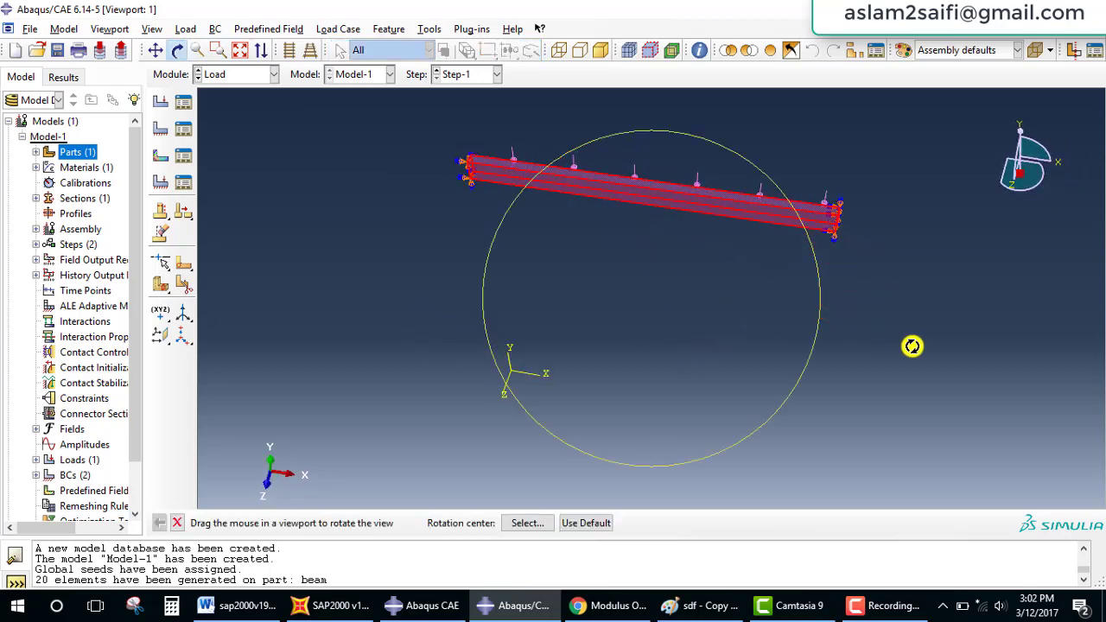
pyautogui.press('Escape')
pyautogui.click(504, 217)
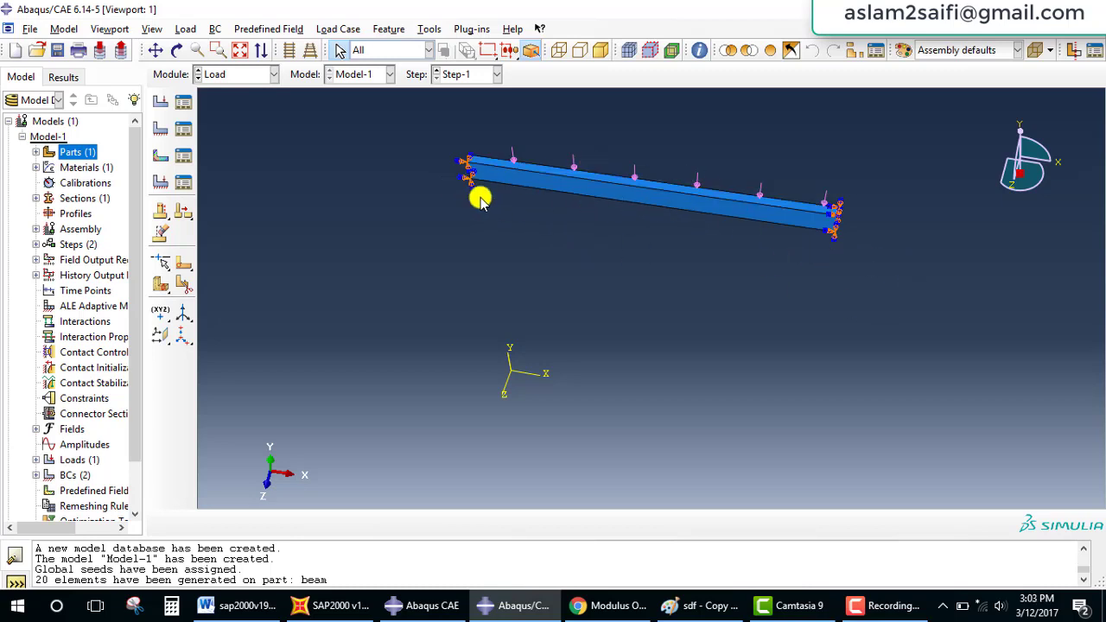
pyautogui.click(273, 74)
# Create Job-1 for Model-1 with default settings and submit it, allowing overwrite and firewall access
pyautogui.click(234, 216)
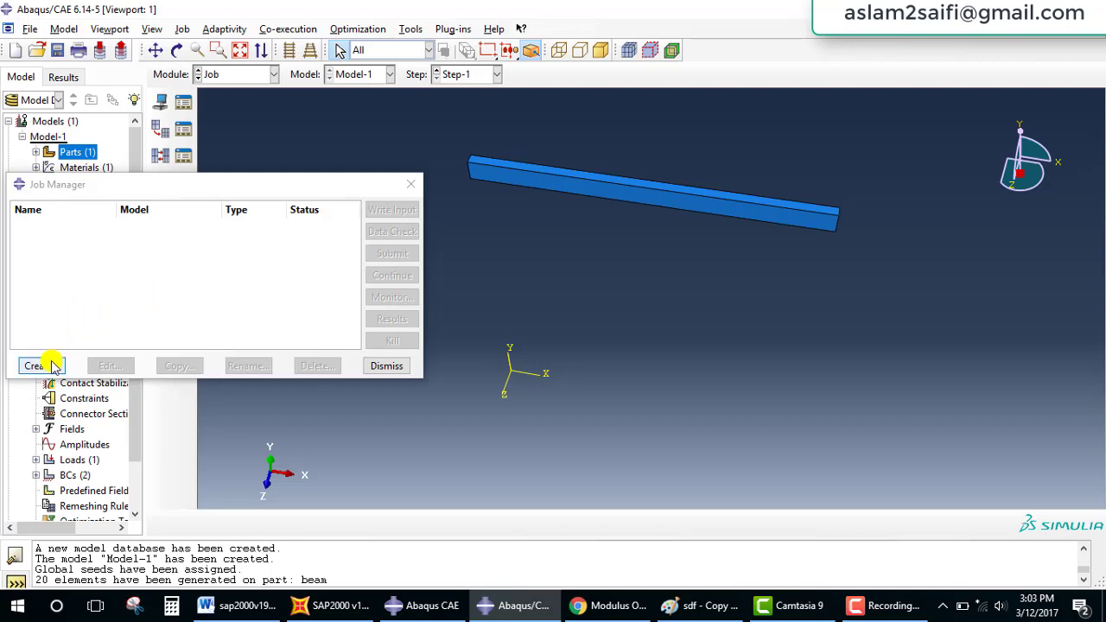
pyautogui.click(39, 365)
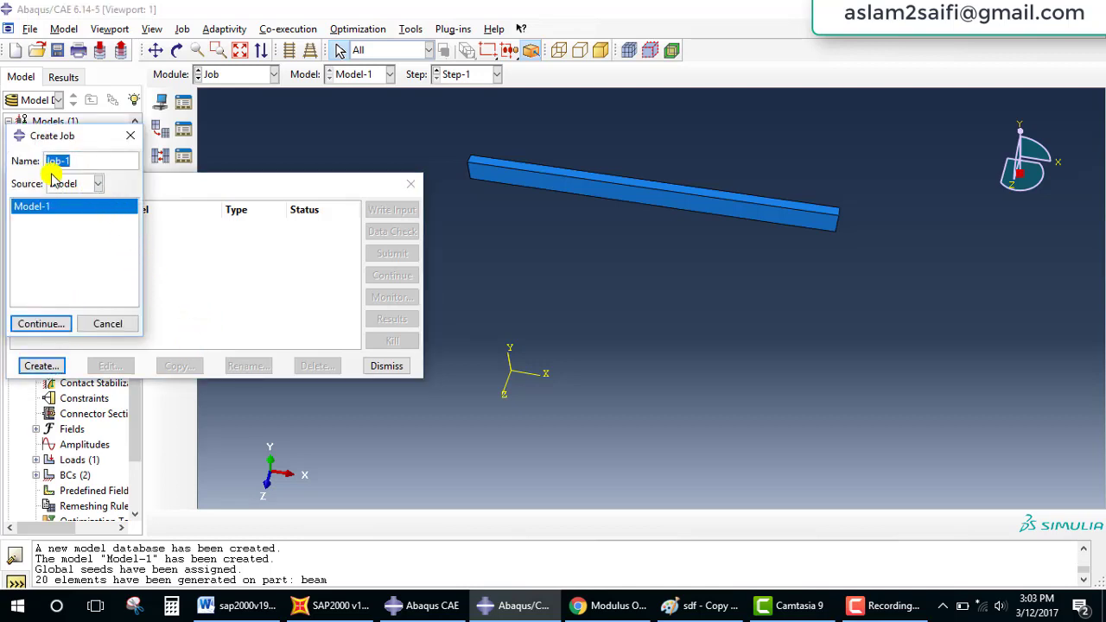
pyautogui.click(41, 321)
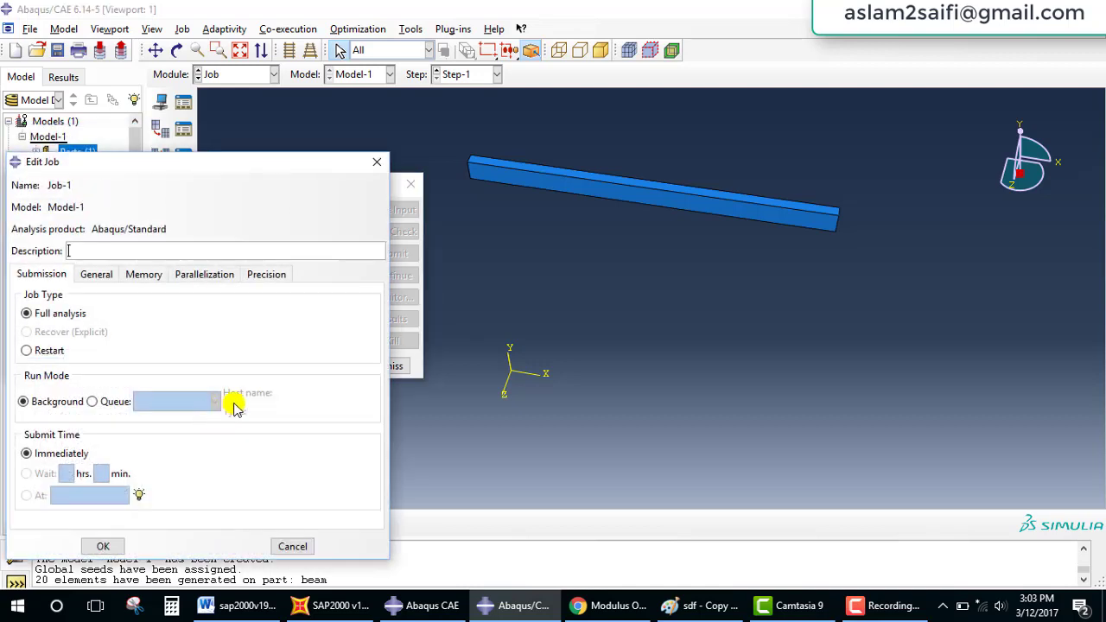
pyautogui.click(98, 546)
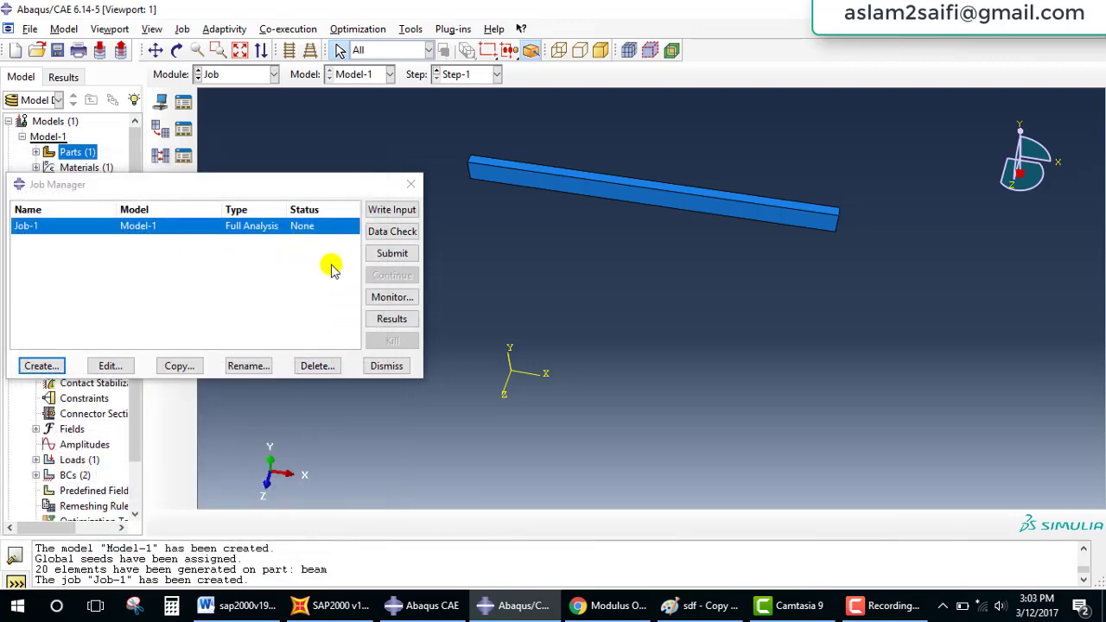
pyautogui.click(387, 257)
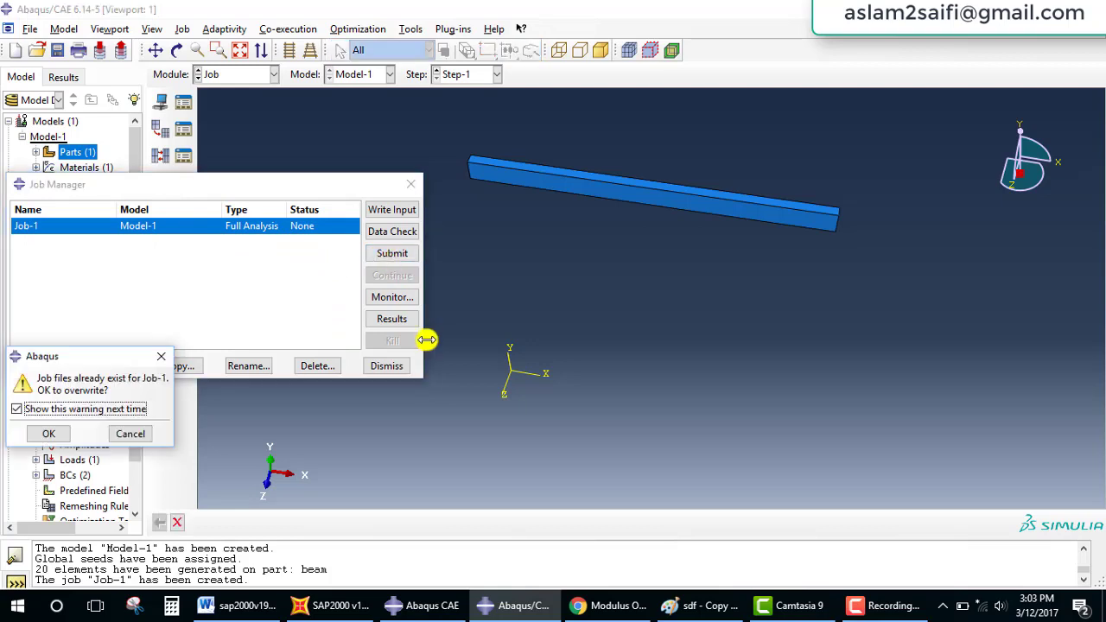
pyautogui.click(48, 434)
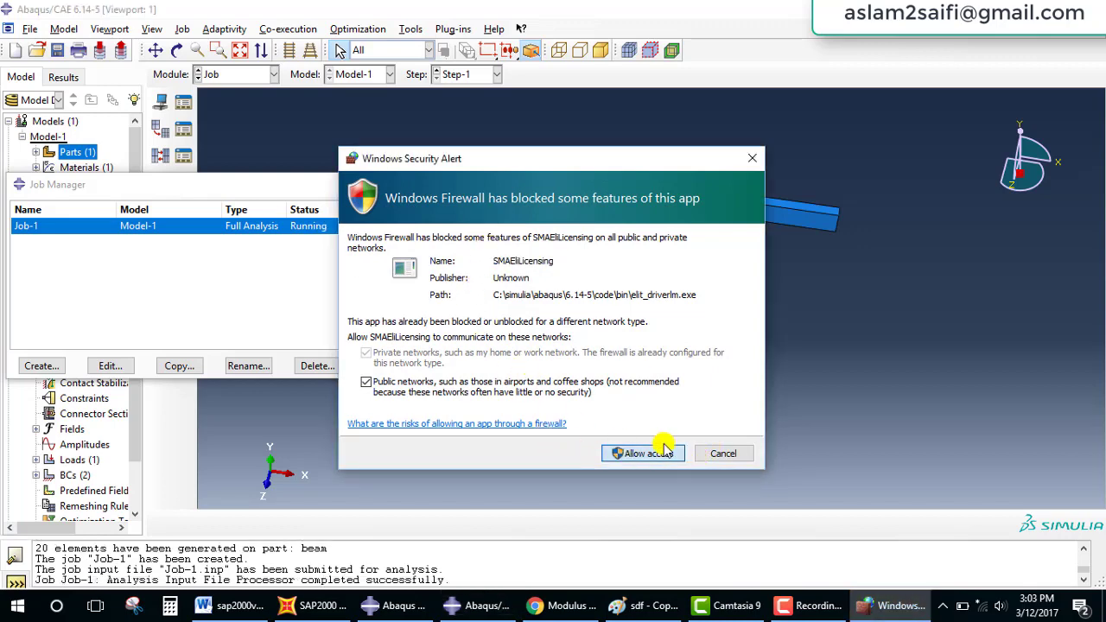
pyautogui.click(643, 453)
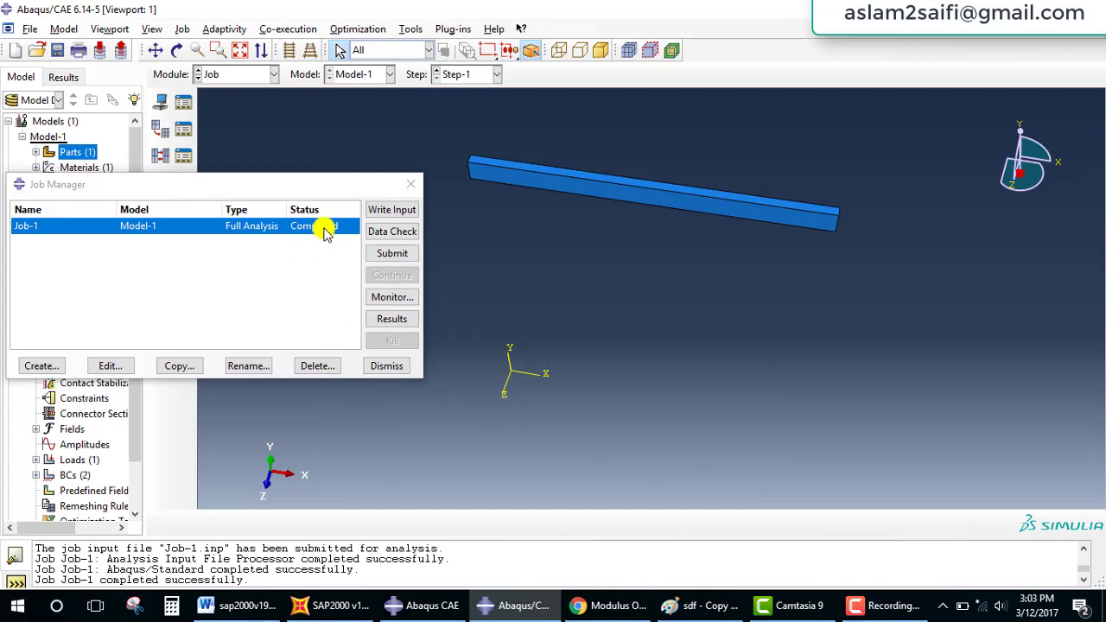
# Plot Job-1's Mises stress contour on the deformed beam, inspect end and mid-span elements, and animate the deflection
pyautogui.click(393, 319)
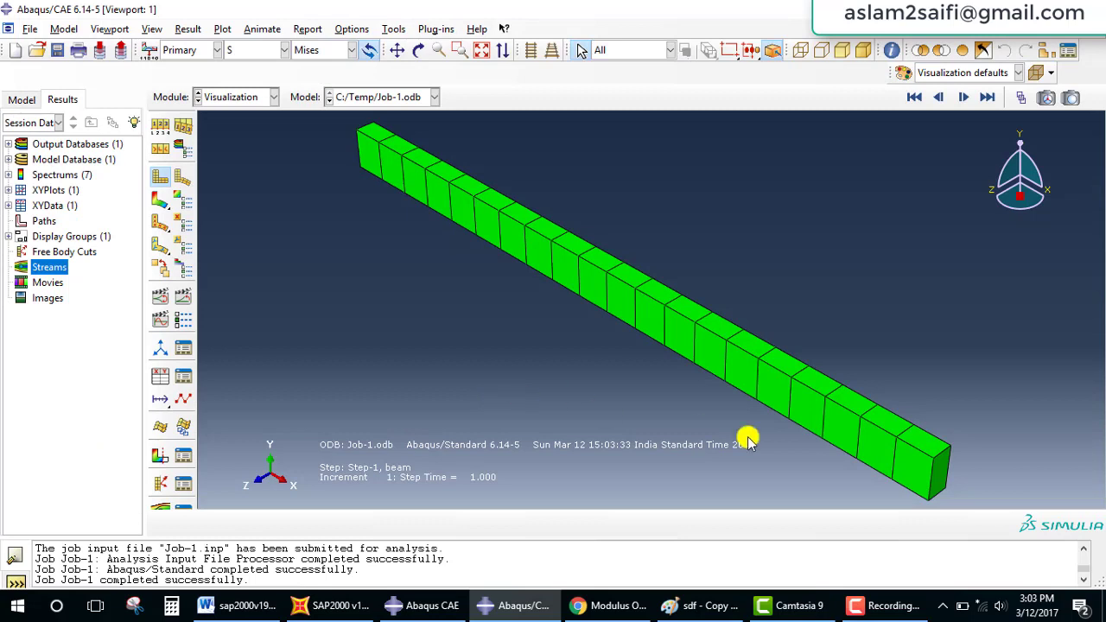
pyautogui.click(159, 200)
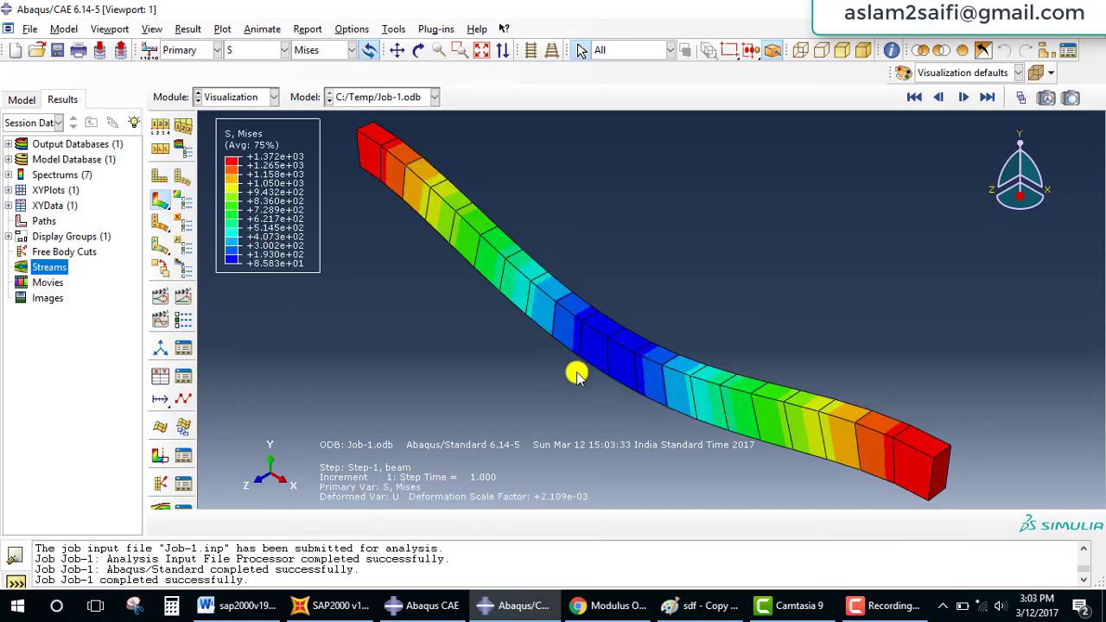
pyautogui.click(717, 422)
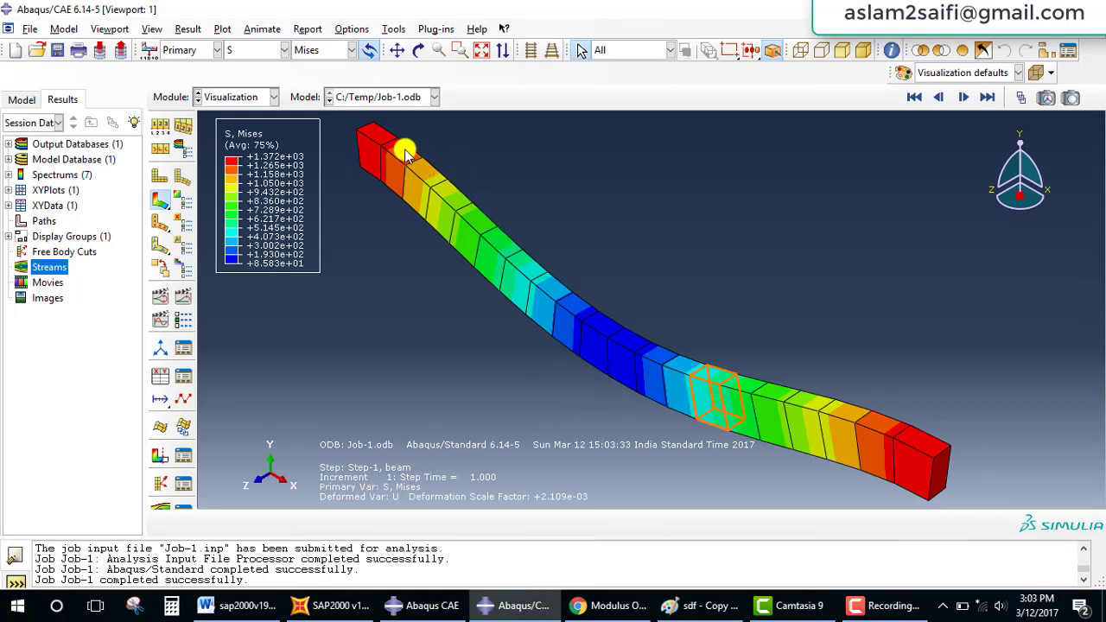
pyautogui.click(376, 145)
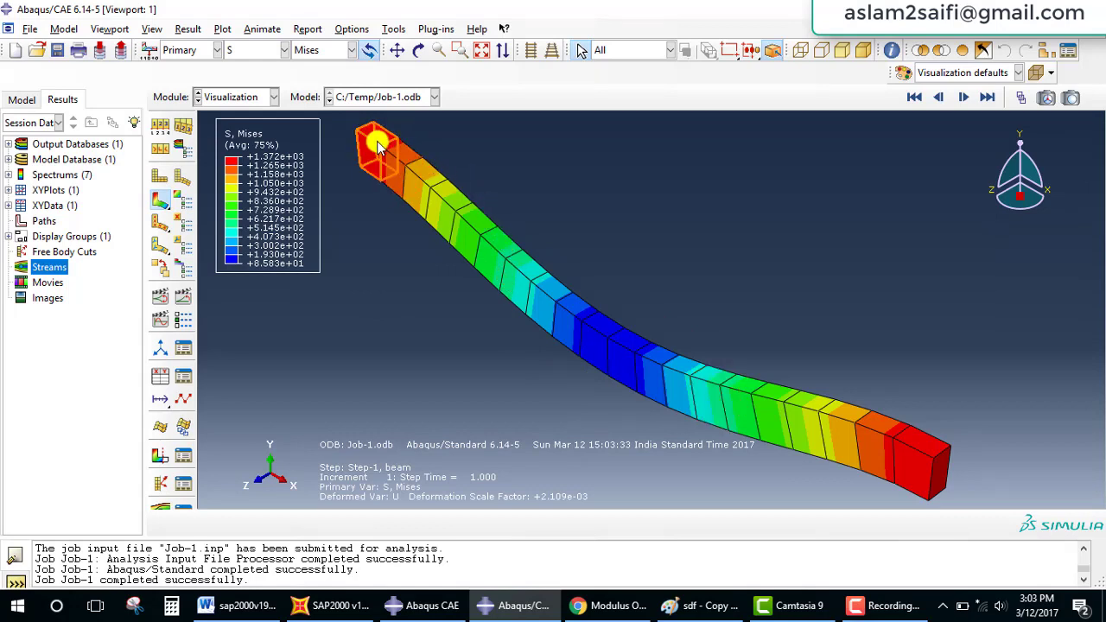
pyautogui.click(616, 373)
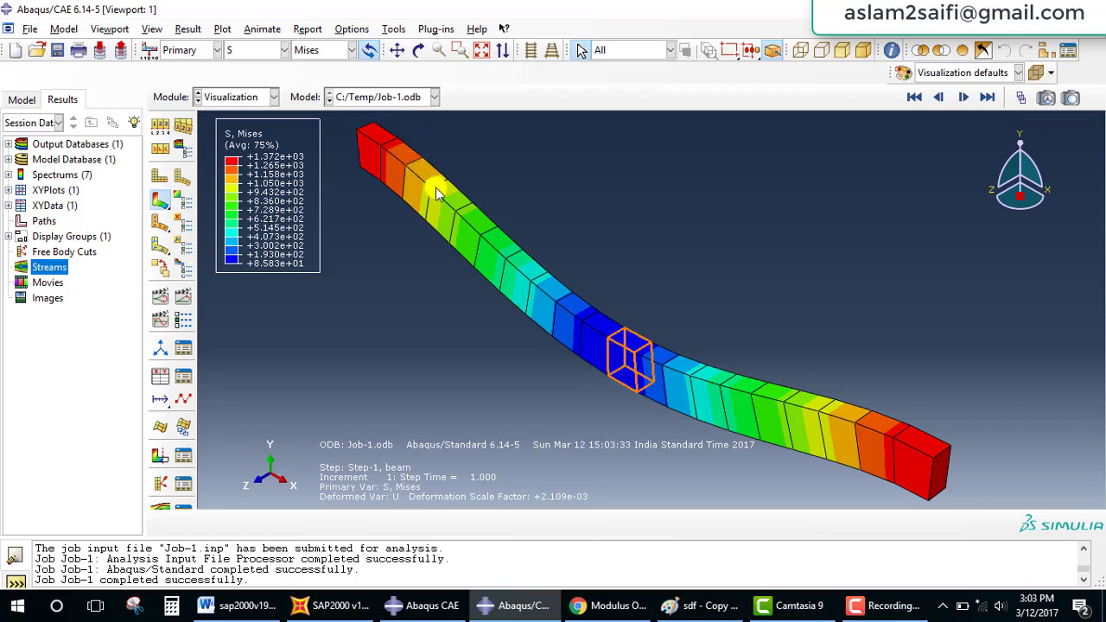
pyautogui.click(176, 297)
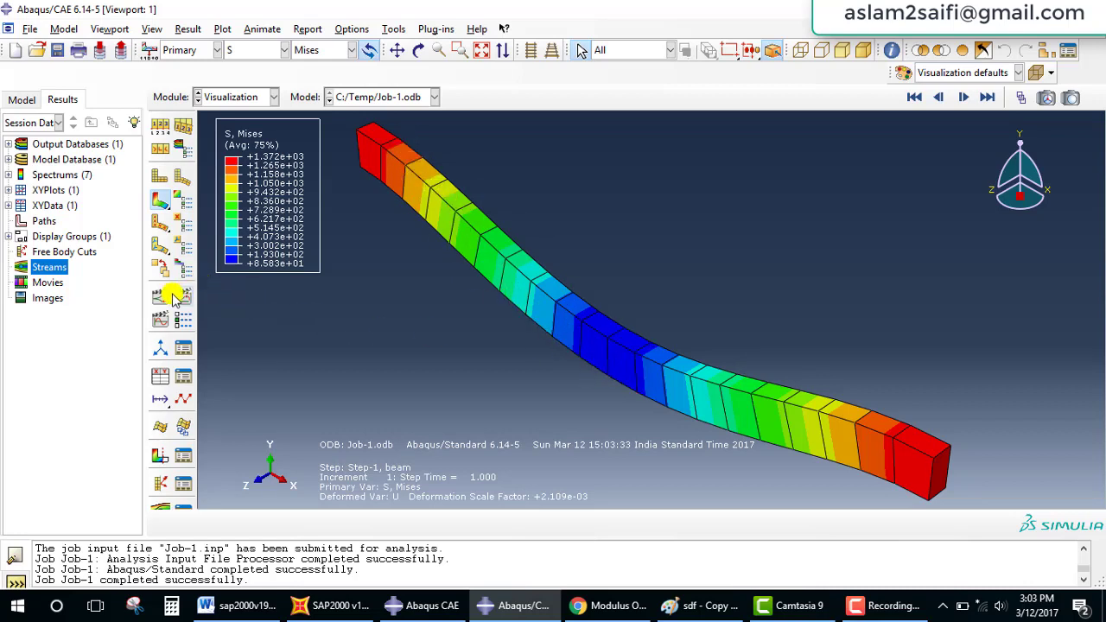
pyautogui.click(159, 296)
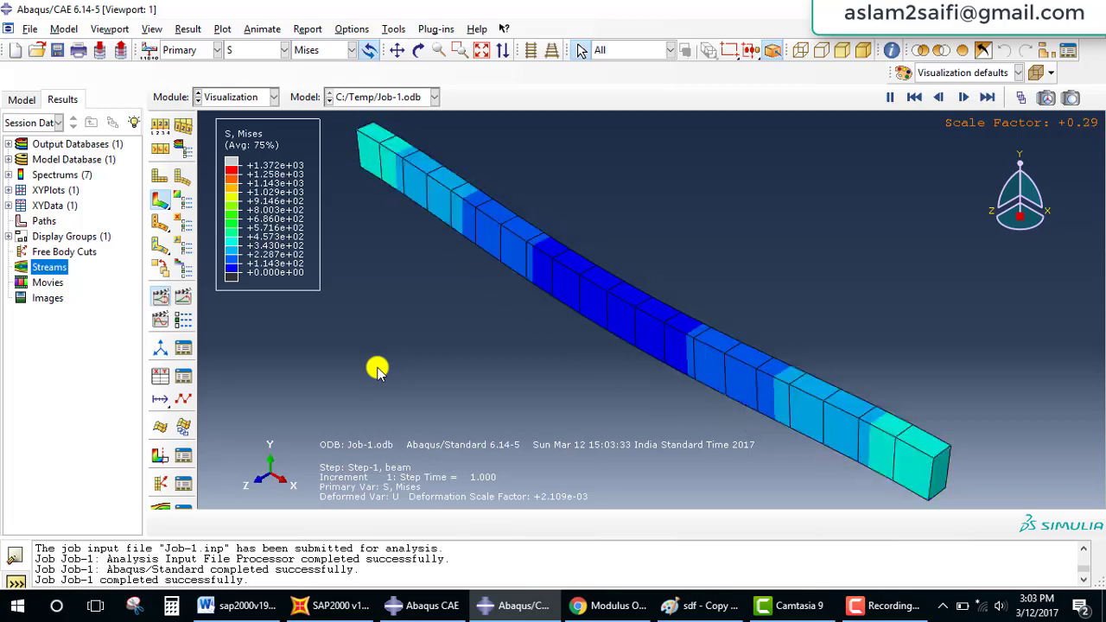